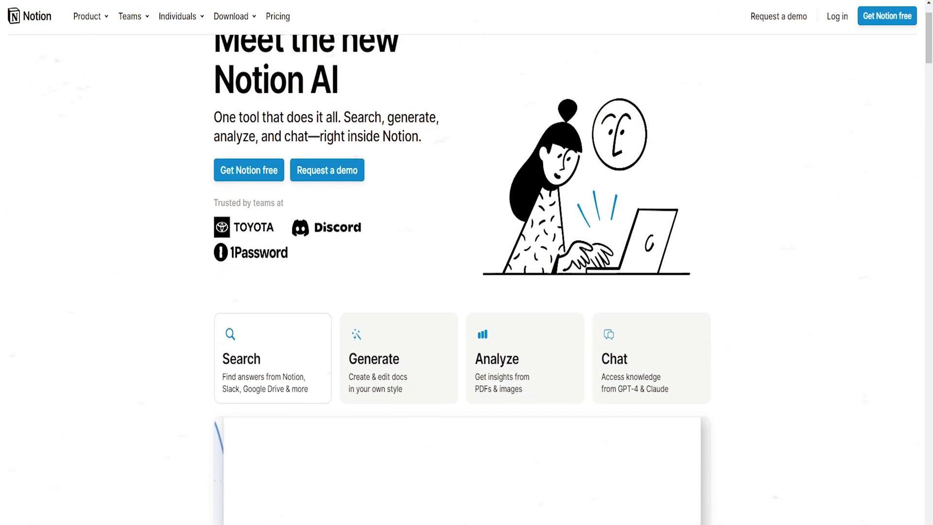
# - Scroll down the Notion AI page to view the chat demo
pyautogui.scroll(-5, 466, 262)
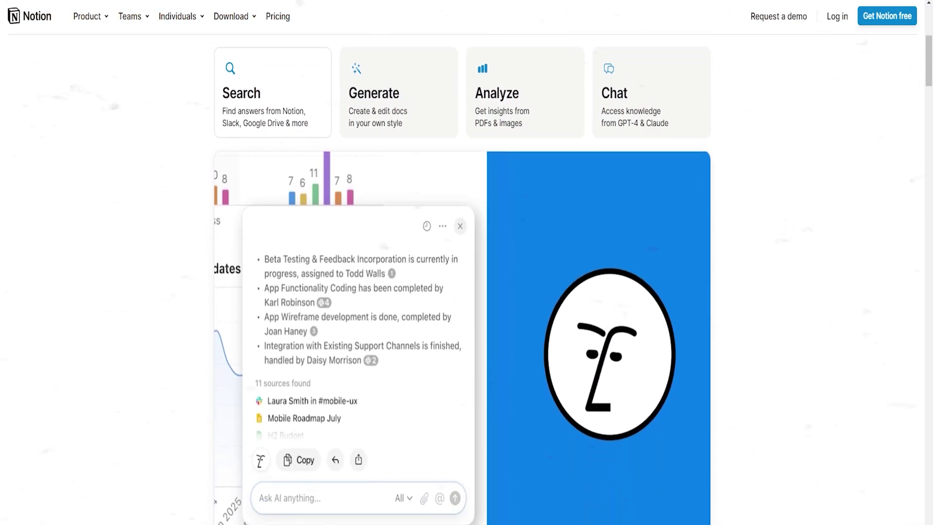
pyautogui.scroll(-10, 466, 263)
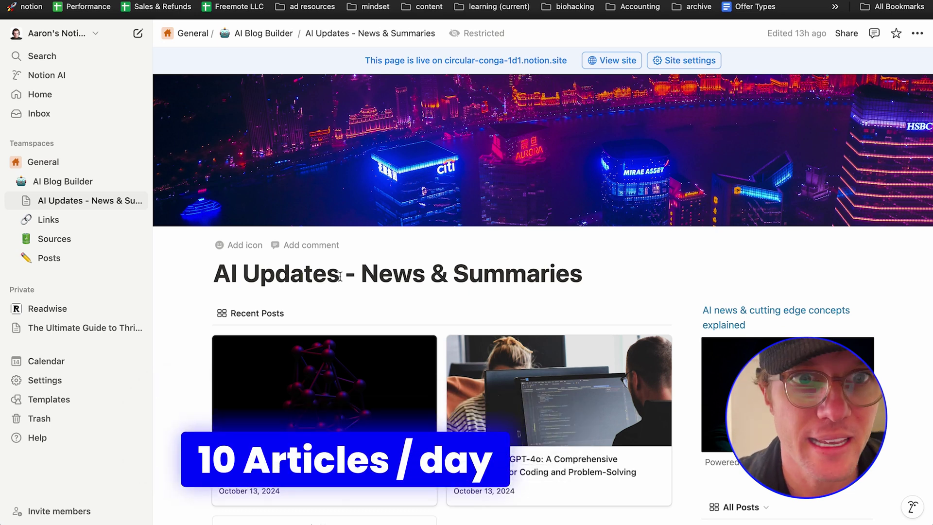
# - Scroll the Recent Posts gallery to see the Prompt Engineering and OpenAI o1 vs GPT-4o articles
pyautogui.scroll(-5, 350, 282)
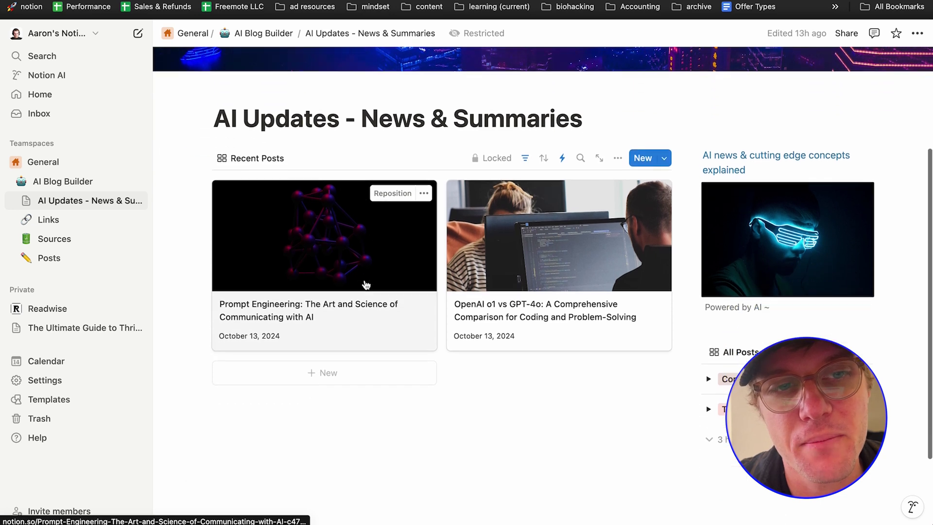
pyautogui.scroll(3, 423, 309)
pyautogui.scroll(-1, 521, 410)
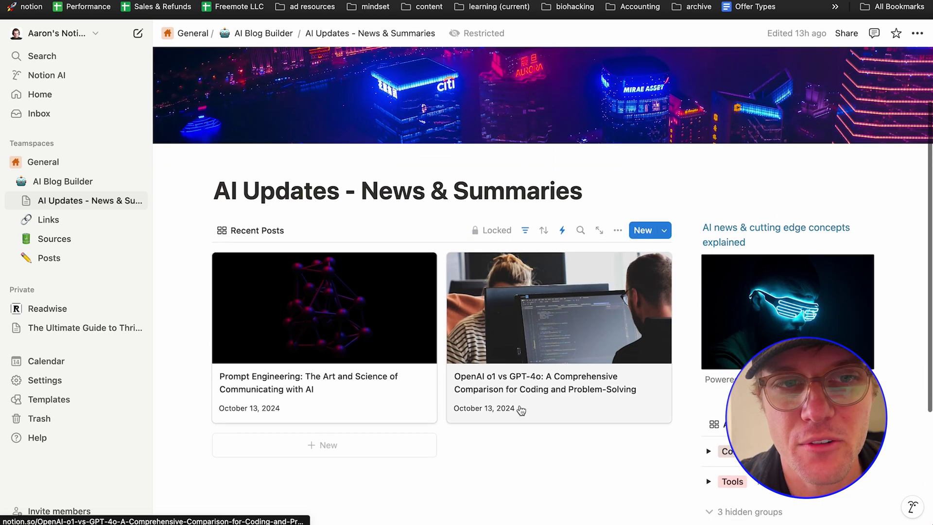
pyautogui.scroll(2, 520, 410)
pyautogui.scroll(-5, 517, 355)
pyautogui.scroll(3, 517, 352)
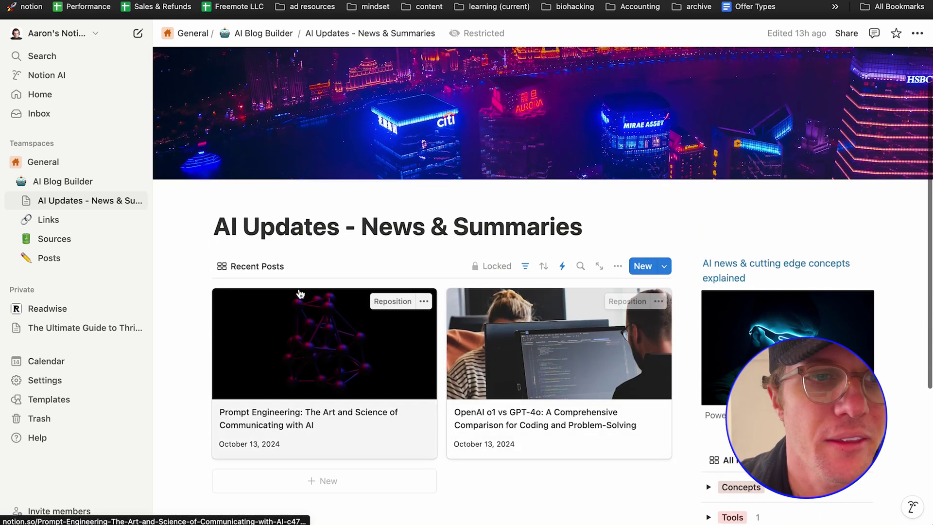
pyautogui.click(72, 181)
pyautogui.scroll(-3, 340, 247)
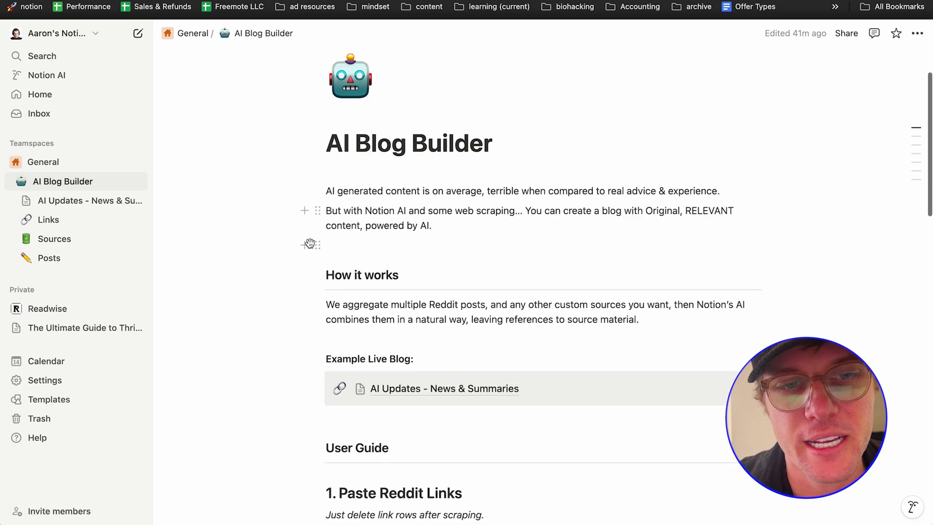
pyautogui.scroll(-7, 357, 260)
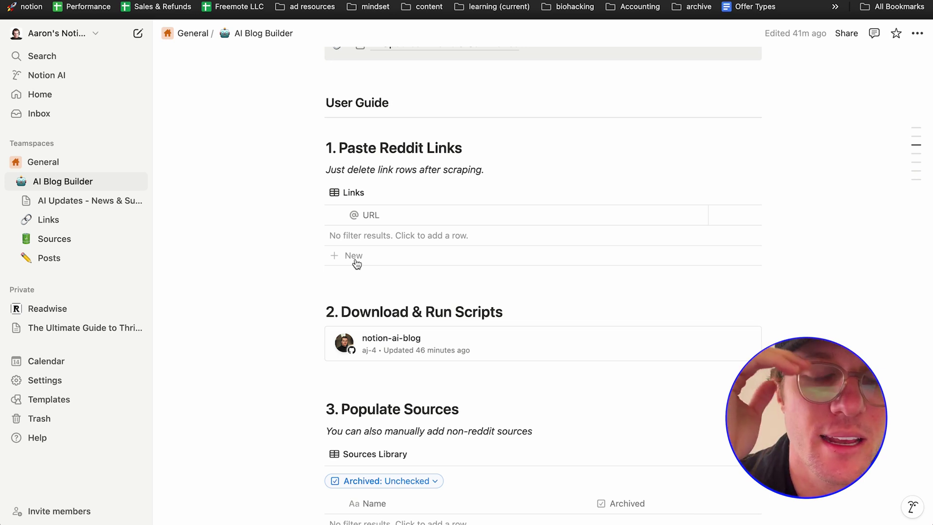
pyautogui.scroll(5, 397, 230)
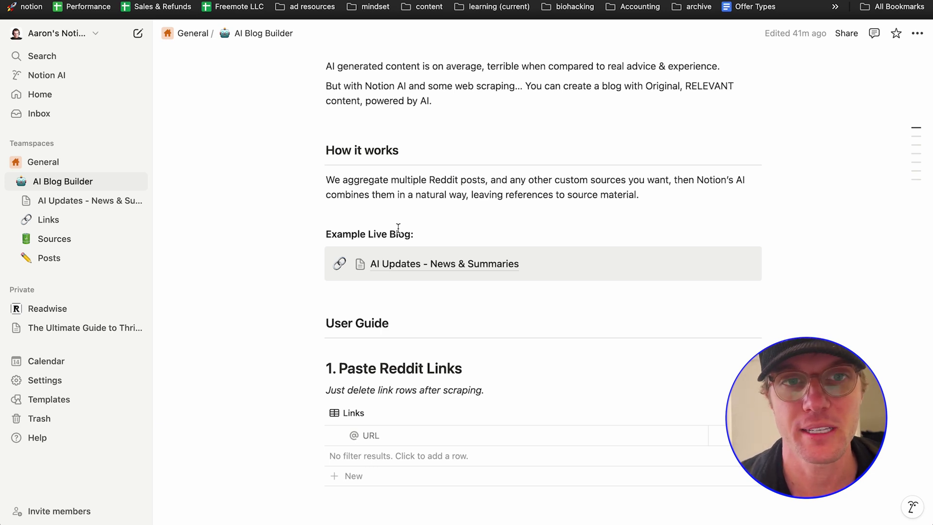
pyautogui.scroll(5, 375, 190)
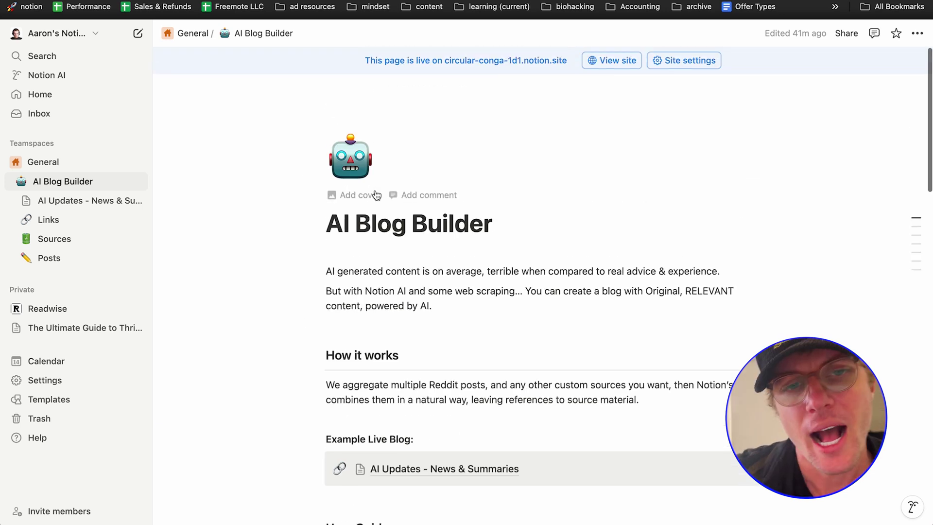
pyautogui.scroll(-5, 409, 221)
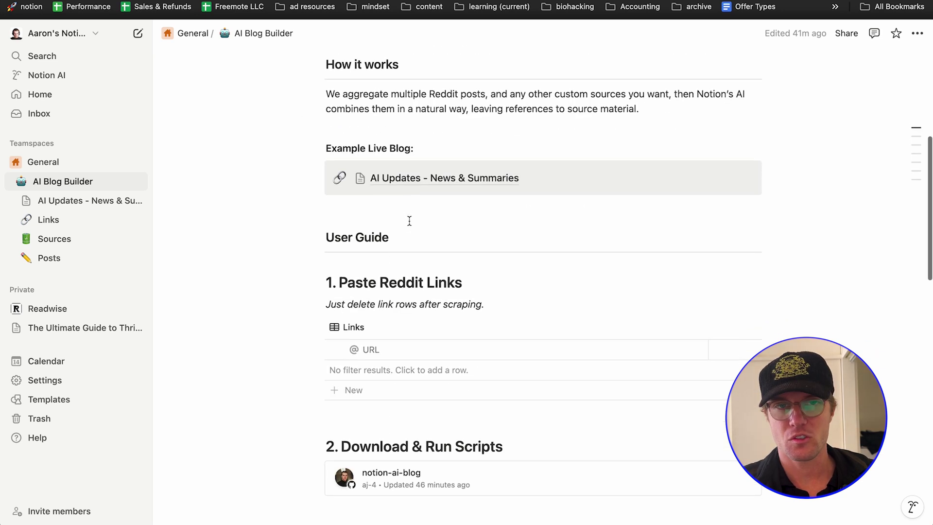
pyautogui.scroll(-2, 423, 242)
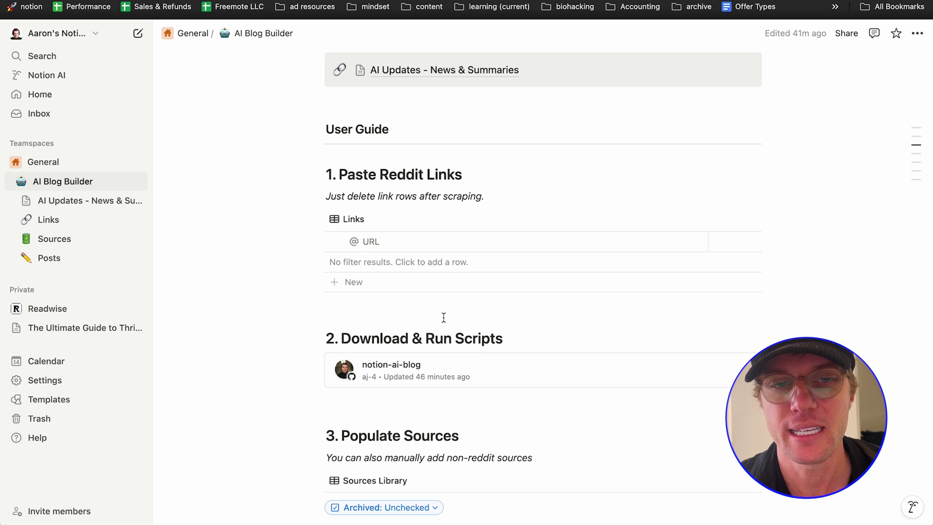
pyautogui.scroll(-2, 440, 330)
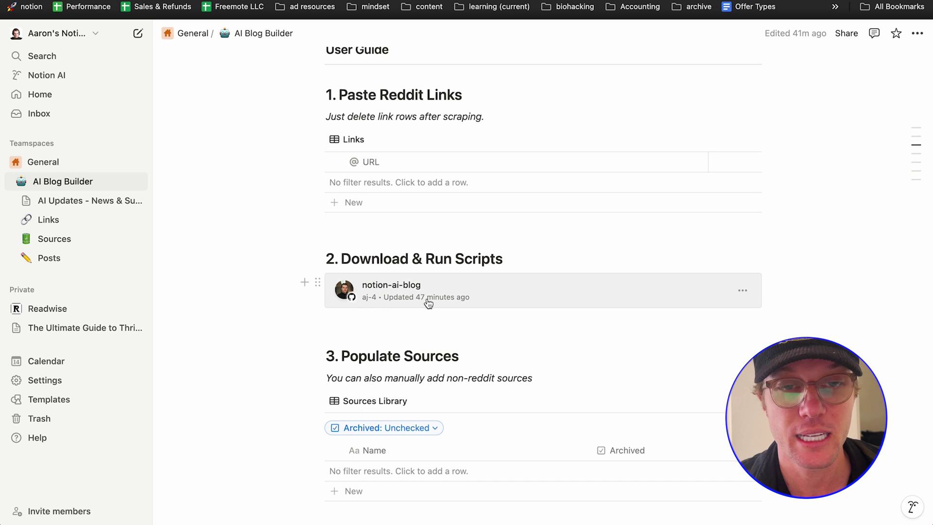
pyautogui.scroll(-1, 449, 337)
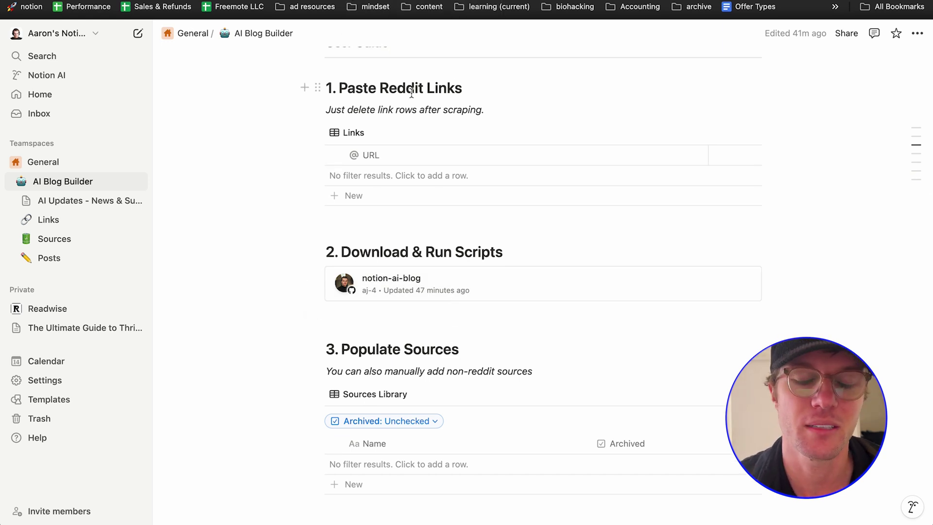
pyautogui.scroll(-2, 419, 158)
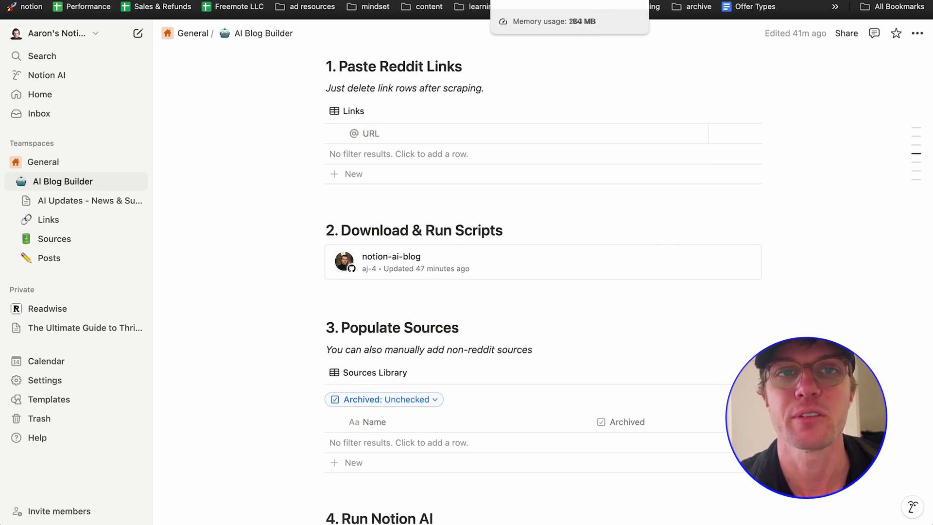
# - Scroll through guide sections 3–5, ending at Edit & Publish Posts with its empty Draft Posts table
pyautogui.scroll(-1, 462, 111)
pyautogui.scroll(-5, 464, 126)
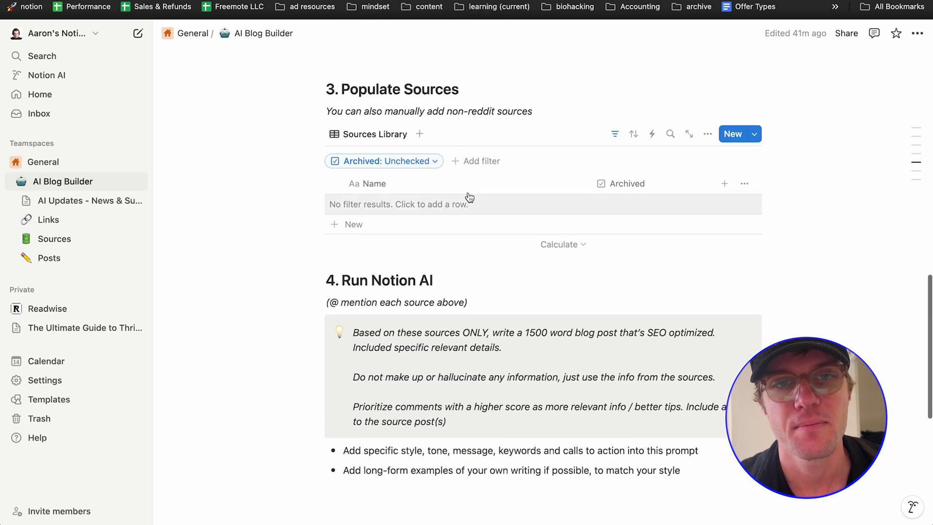
pyautogui.scroll(7, 467, 175)
pyautogui.scroll(-3, 423, 246)
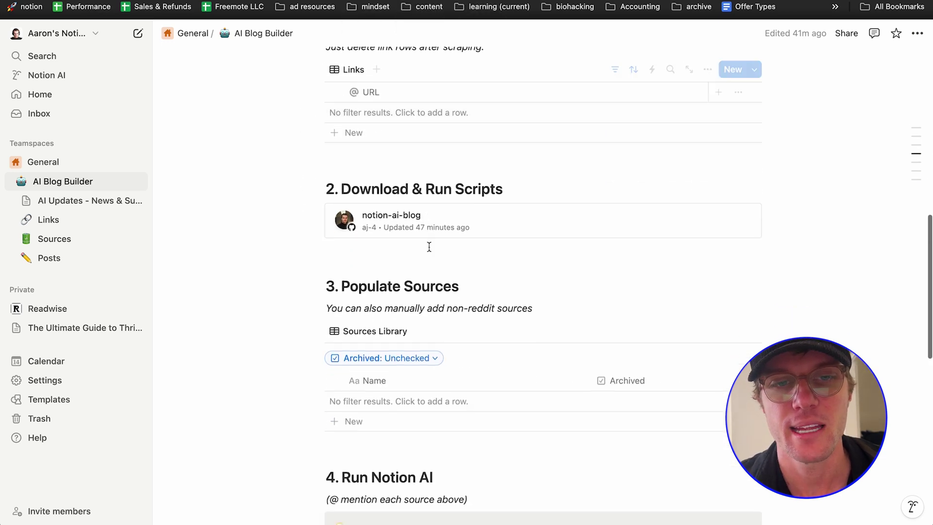
pyautogui.scroll(-3, 428, 413)
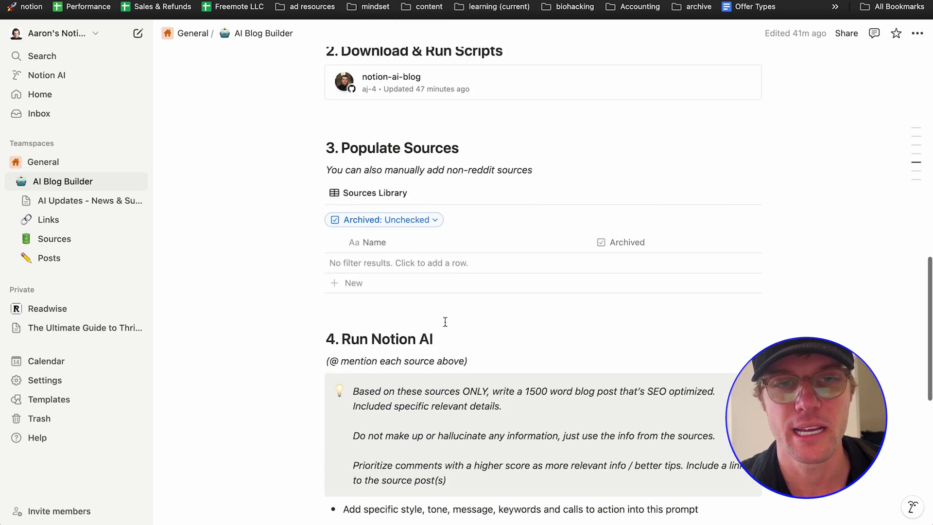
pyautogui.scroll(-3, 442, 295)
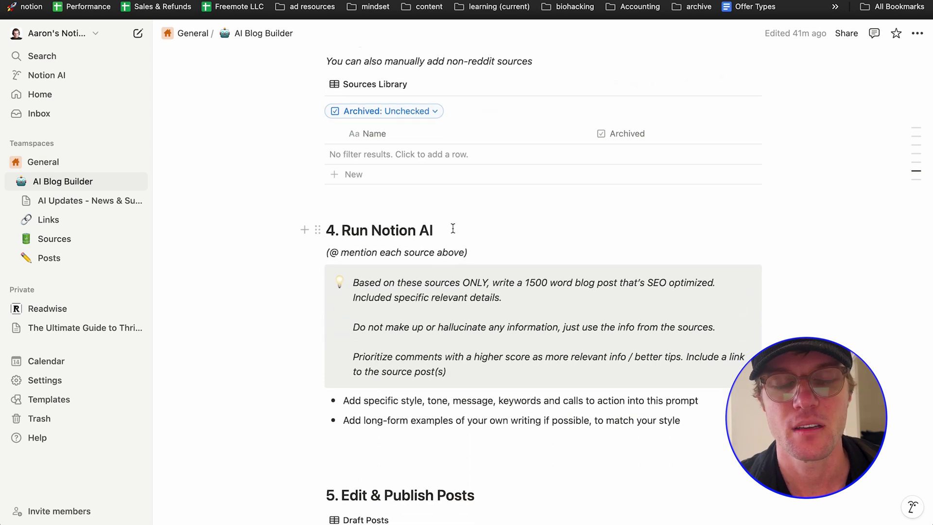
pyautogui.scroll(-1, 457, 193)
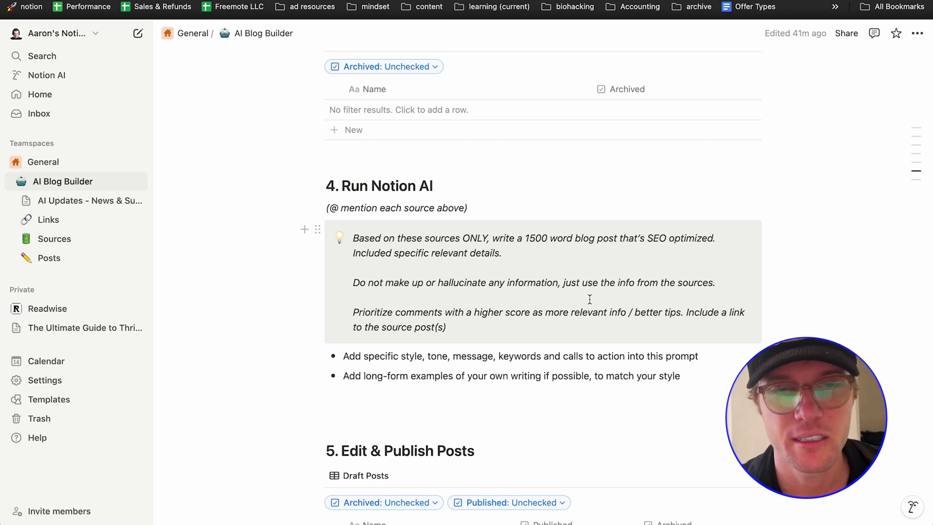
pyautogui.scroll(-4, 501, 350)
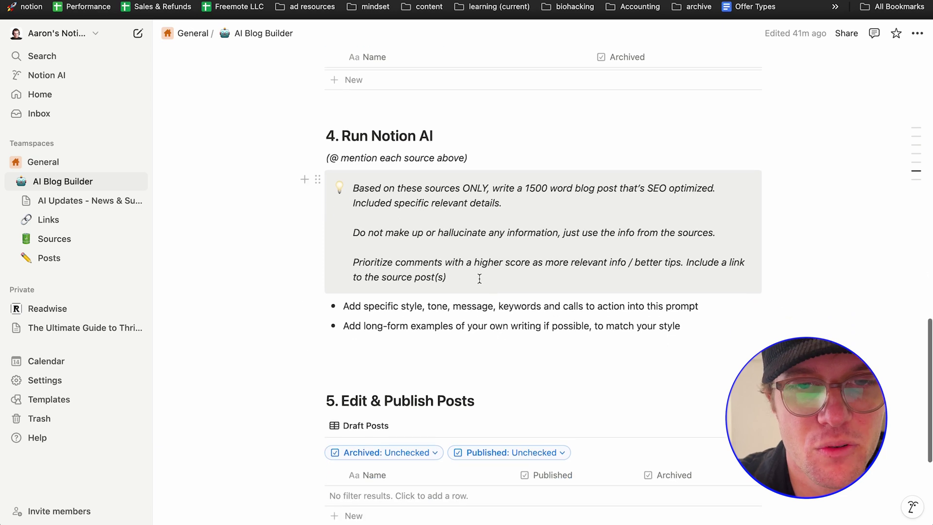
pyautogui.scroll(2, 479, 279)
pyautogui.scroll(2, 467, 243)
pyautogui.scroll(-4, 462, 243)
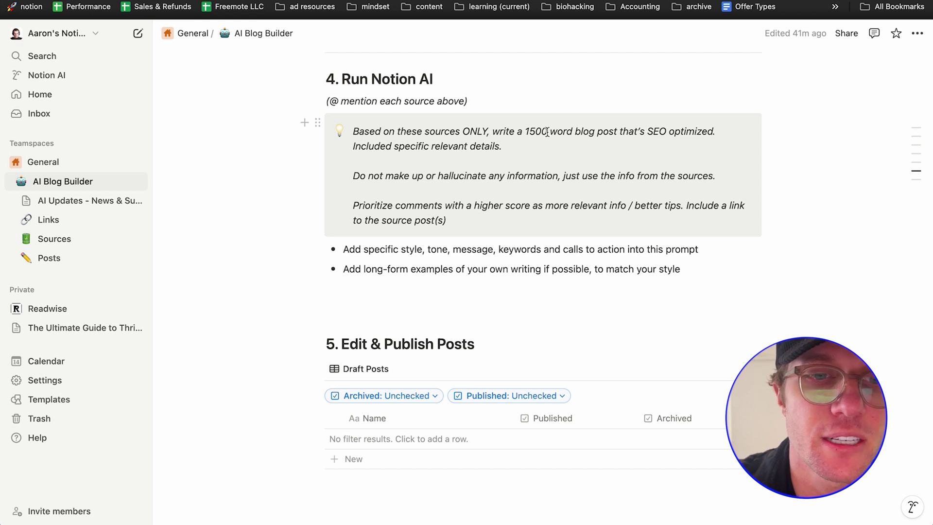
pyautogui.scroll(-1, 547, 132)
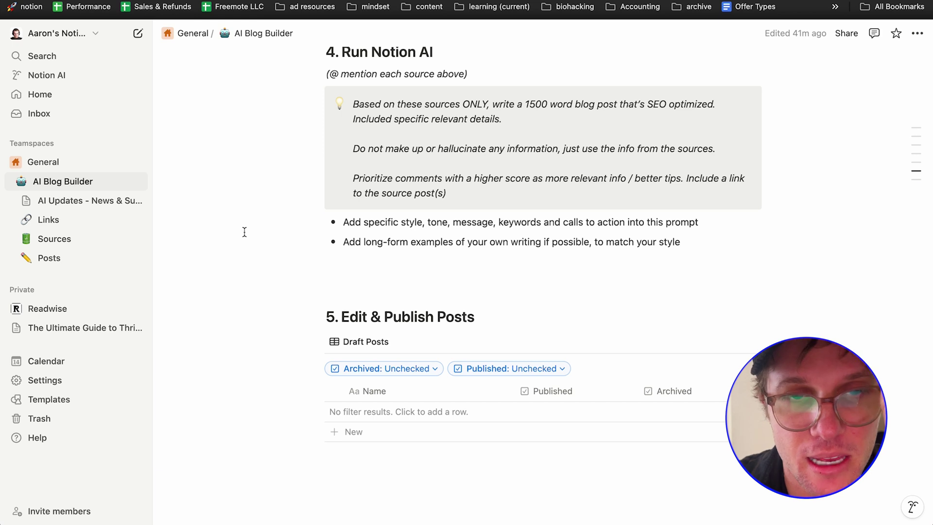
pyautogui.scroll(15, 408, 297)
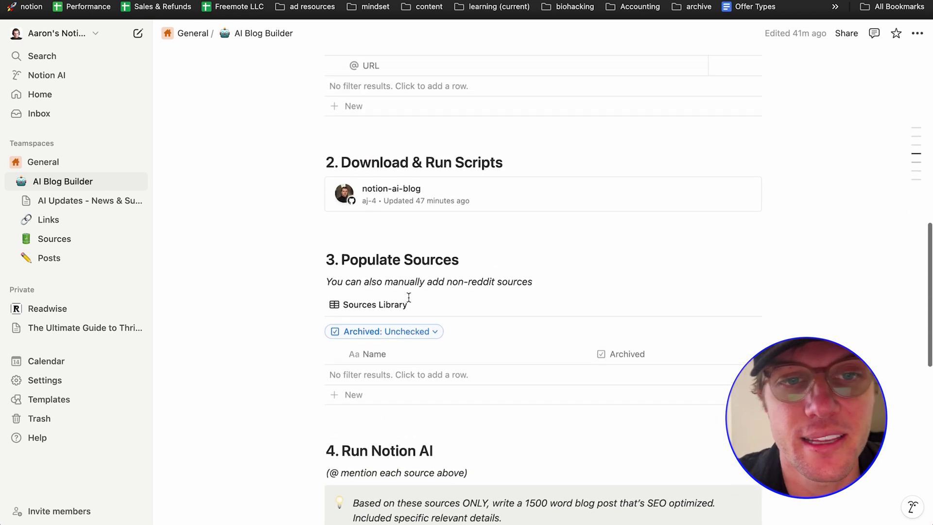
pyautogui.scroll(5, 409, 297)
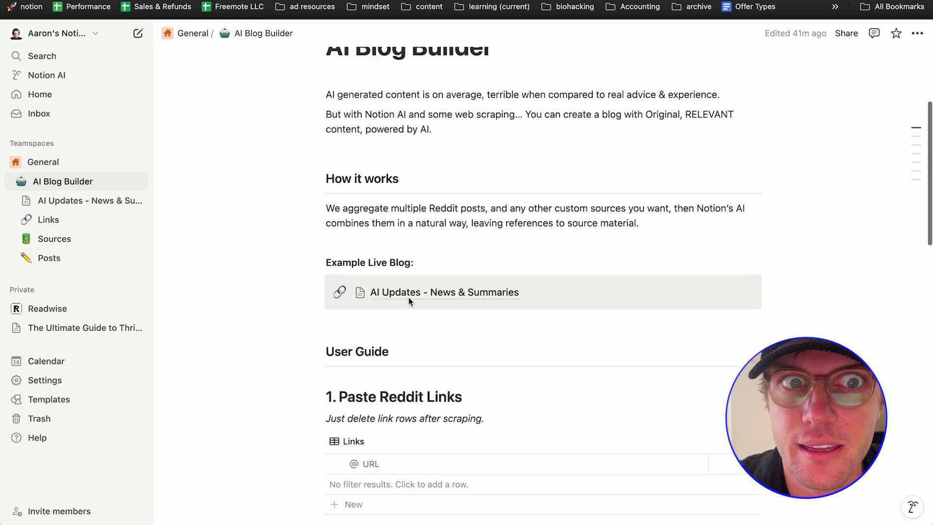
pyautogui.scroll(-5, 409, 298)
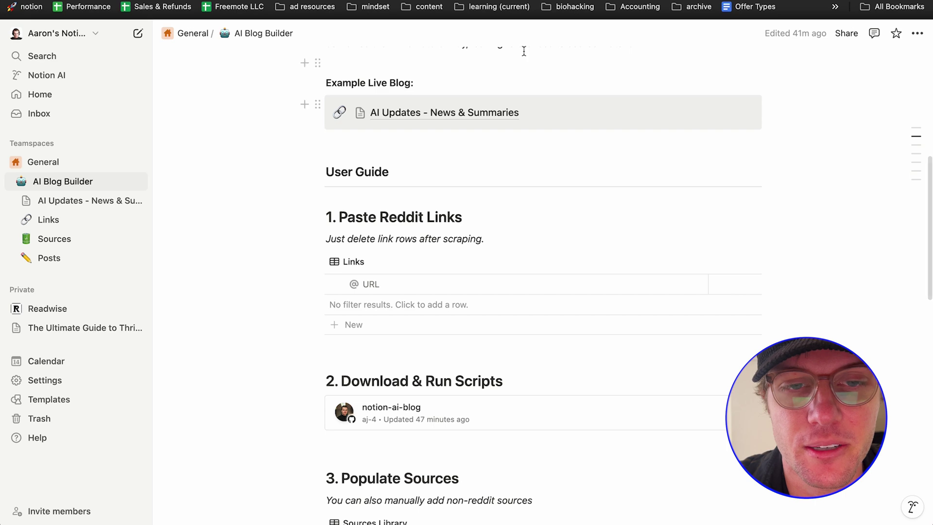
# - Search Google for 'nightlife in amsterdam reddit' in a new browser tab
pyautogui.press('super+t')
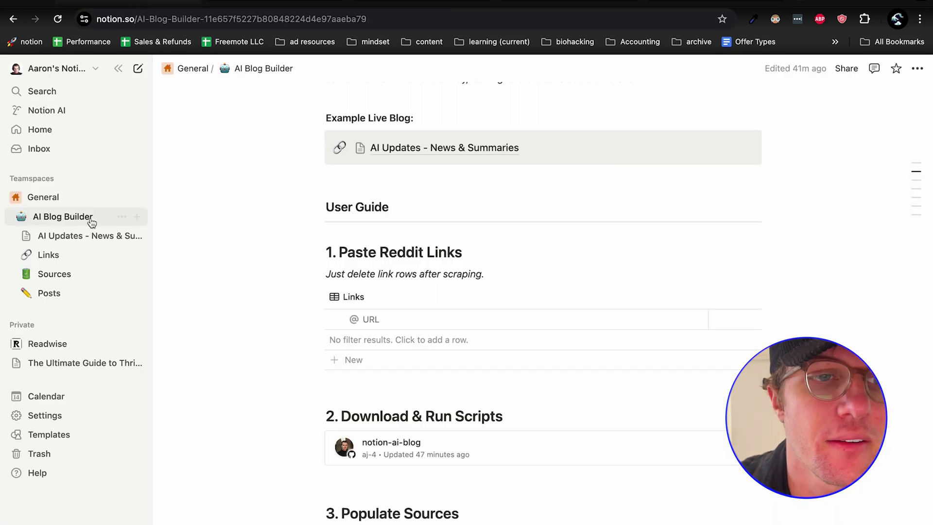
pyautogui.click(97, 236)
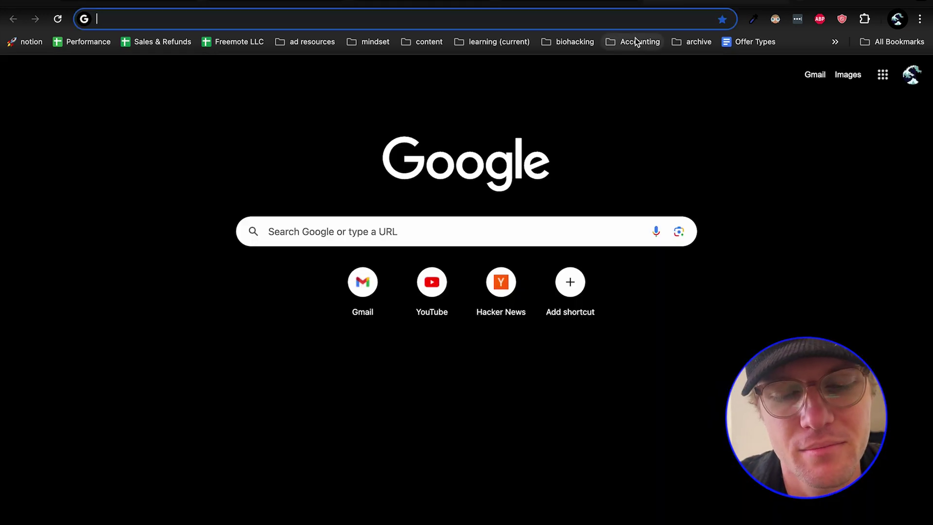
pyautogui.write('amster')
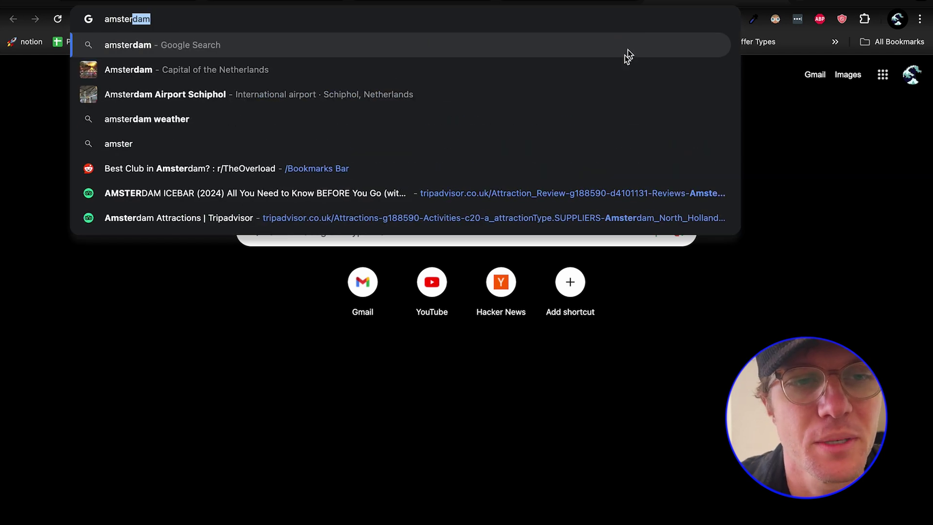
pyautogui.click(441, 169)
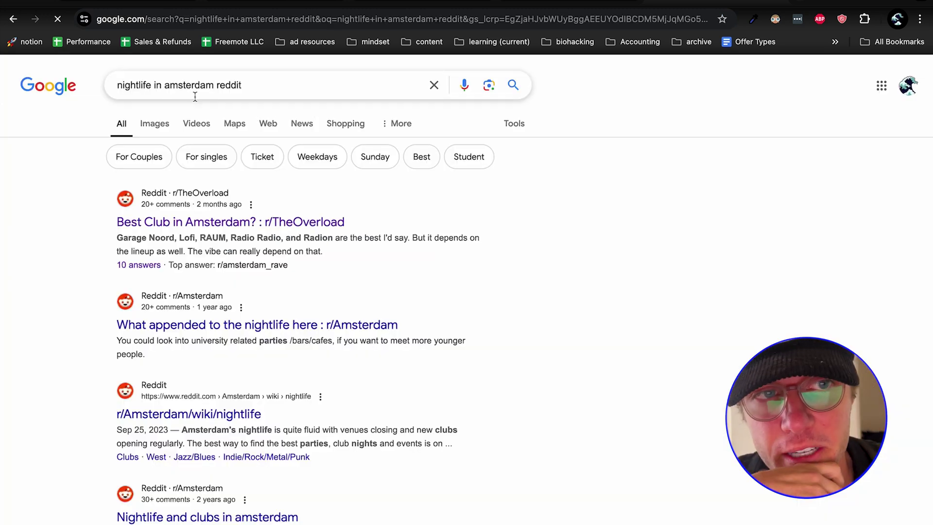
# - Copy the link of the 'Best Club in Amsterdam? : r/TheOverload' result
pyautogui.scroll(-2, 111, 122)
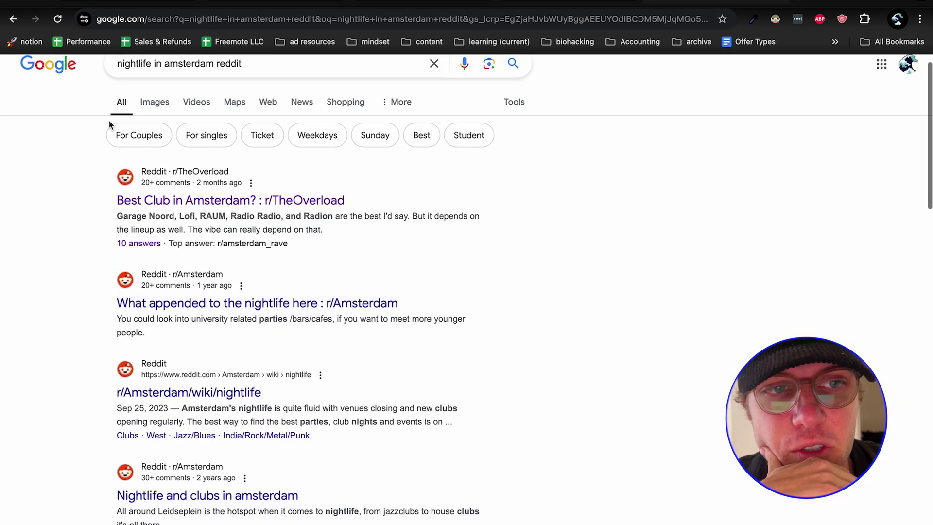
pyautogui.scroll(-3, 109, 122)
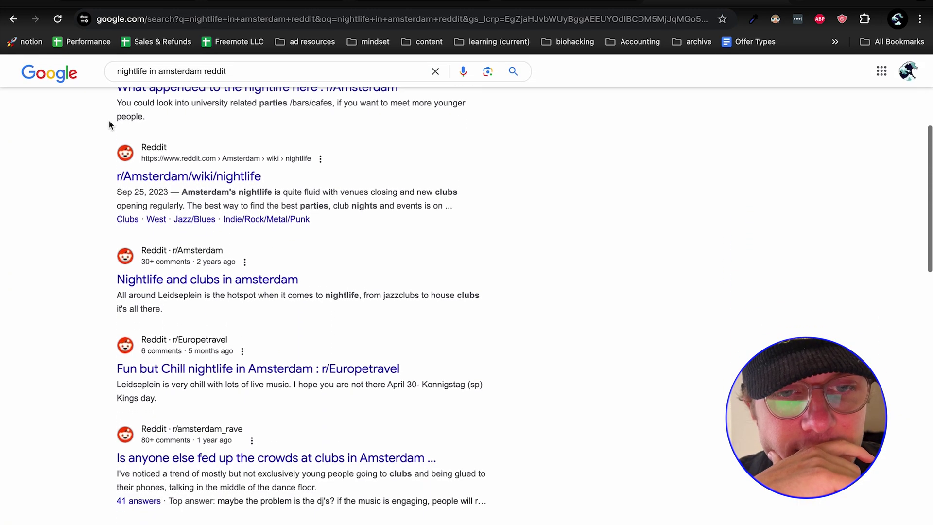
pyautogui.scroll(4, 109, 120)
pyautogui.moveTo(109, 121); pyautogui.dragTo(184, 161)
pyautogui.rightClick(185, 162)
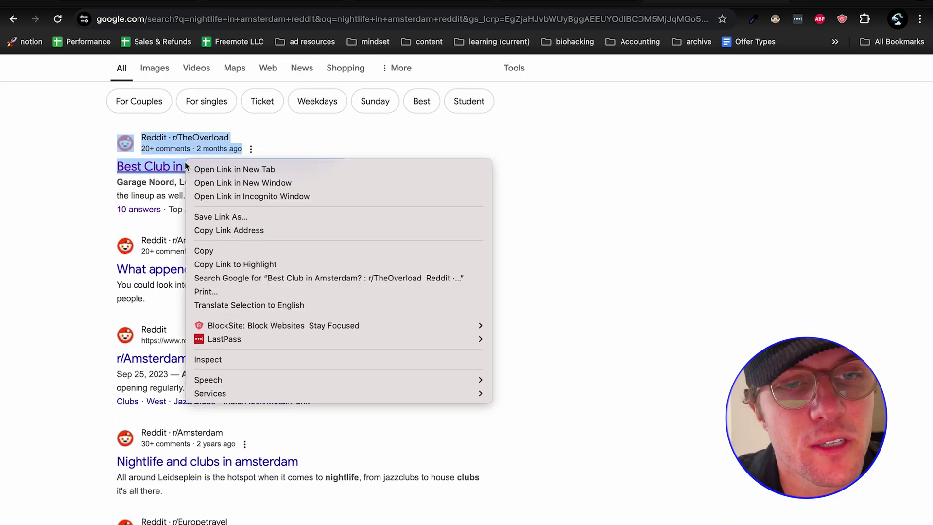
pyautogui.click(237, 232)
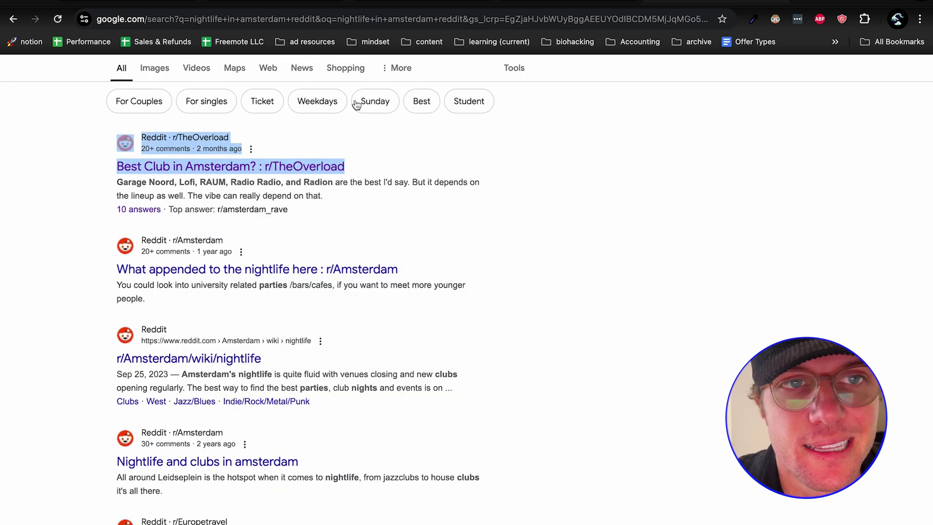
# - Paste the Best Club in Amsterdam? link as the first row of the AI Blog Builder Links table
pyautogui.click(214, 9)
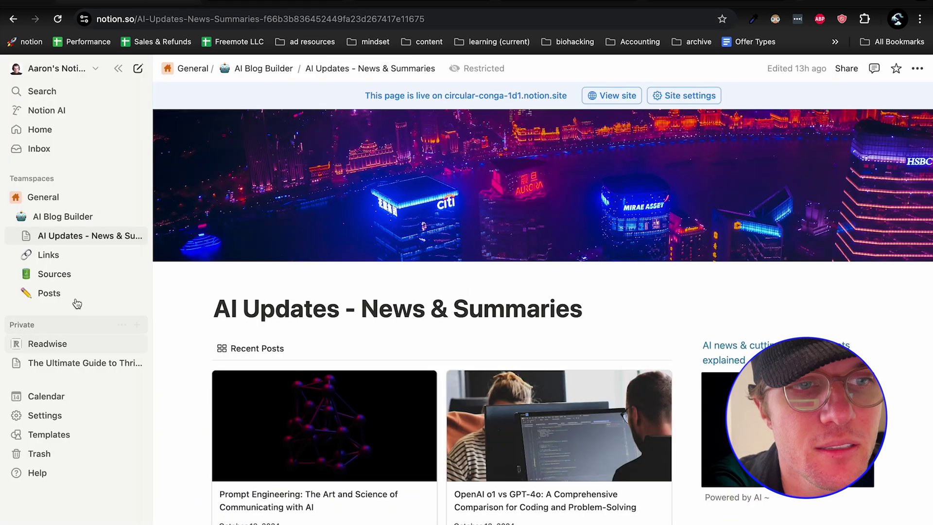
pyautogui.click(63, 216)
pyautogui.scroll(-3, 396, 265)
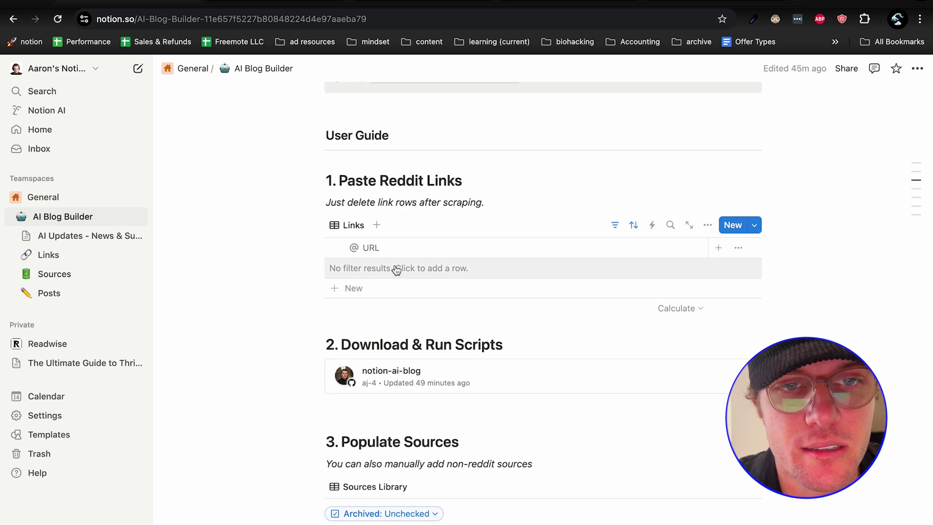
pyautogui.click(396, 266)
pyautogui.write('https://www.reddit.com/r/TheOverload/comments/1e662mt/best_club_in_amsterdam/')
pyautogui.press('Return')
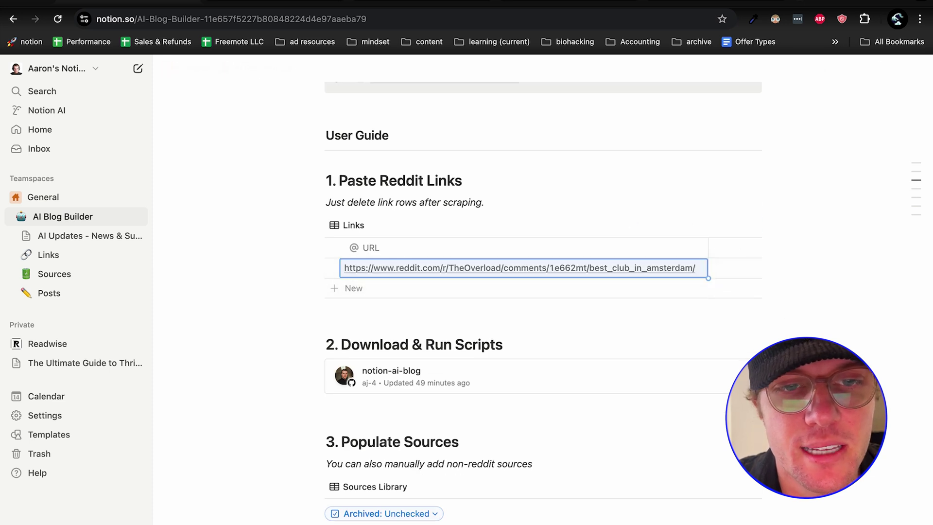
# - Copy the 'Fun but Chill nightlife in Amsterdam' link from Google and paste it as a second Links row
pyautogui.hotkey('ctrl', 'shift', 'Tab')
pyautogui.scroll(-1, 450, 183)
pyautogui.scroll(-5, 267, 280)
pyautogui.rightClick(267, 280)
pyautogui.click(258, 286)
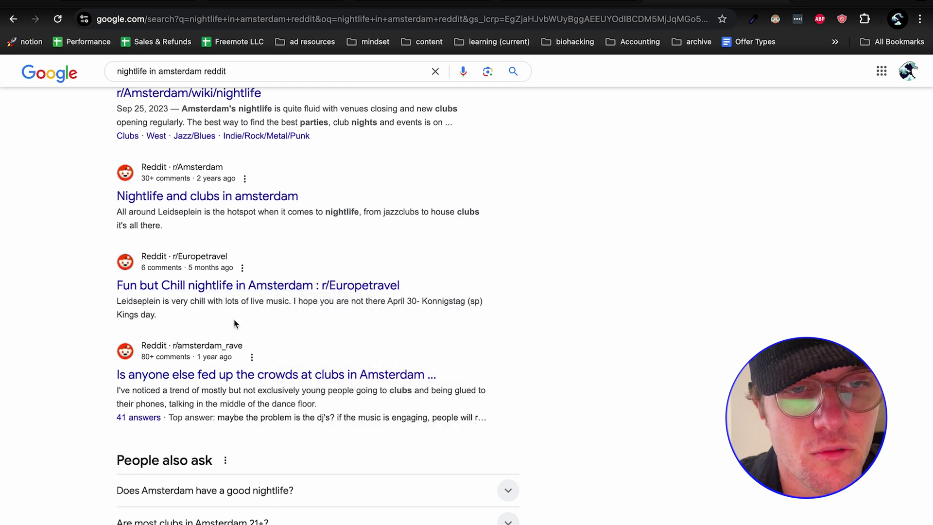
pyautogui.rightClick(265, 290)
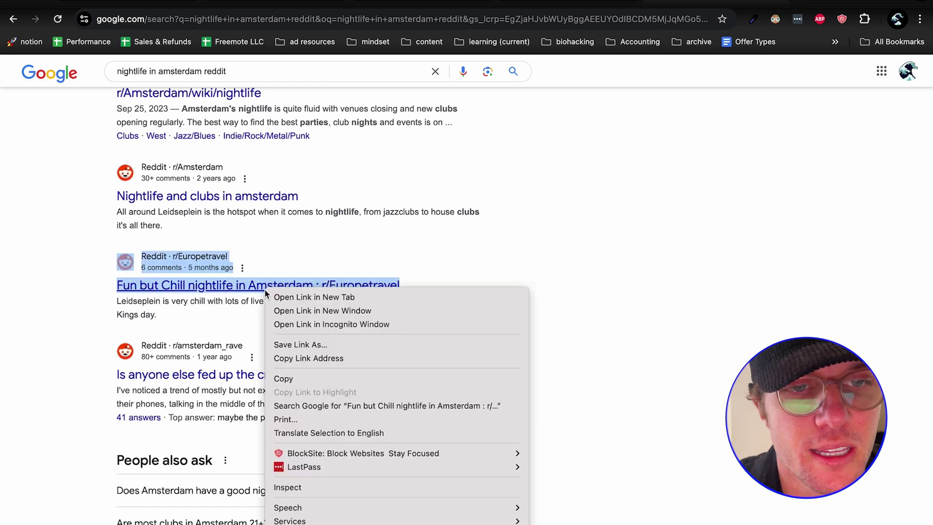
pyautogui.click(316, 358)
pyautogui.click(139, 3)
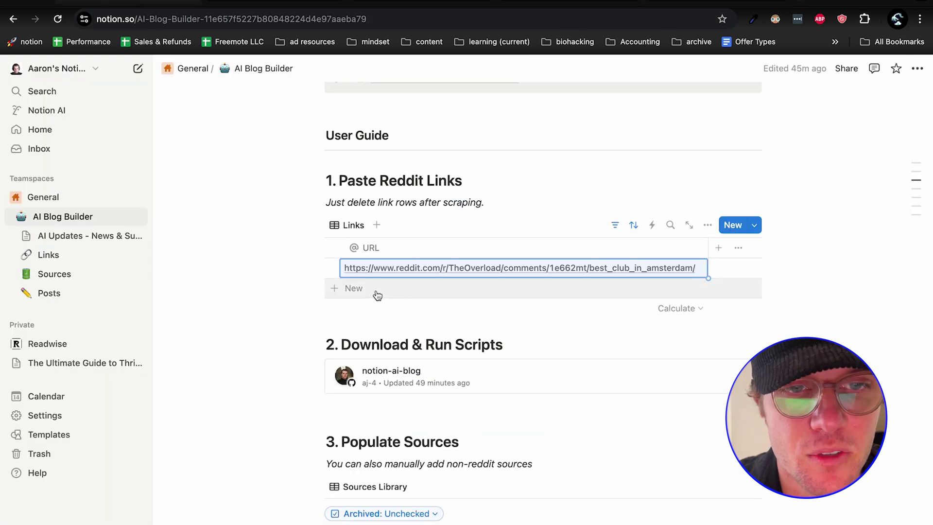
pyautogui.click(388, 291)
pyautogui.hotkey('ctrl', 'v')
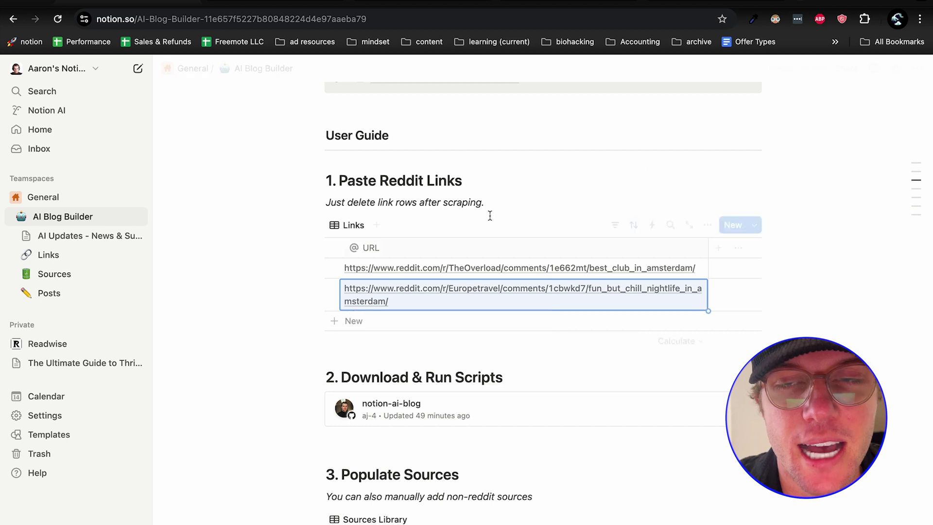
# - Copy the 'What is nightlife like in Amsterdam?' link and add it as the third Links row
pyautogui.hotkey('ctrl', 'shift', 'Tab')
pyautogui.scroll(-6, 557, 164)
pyautogui.scroll(-5, 555, 159)
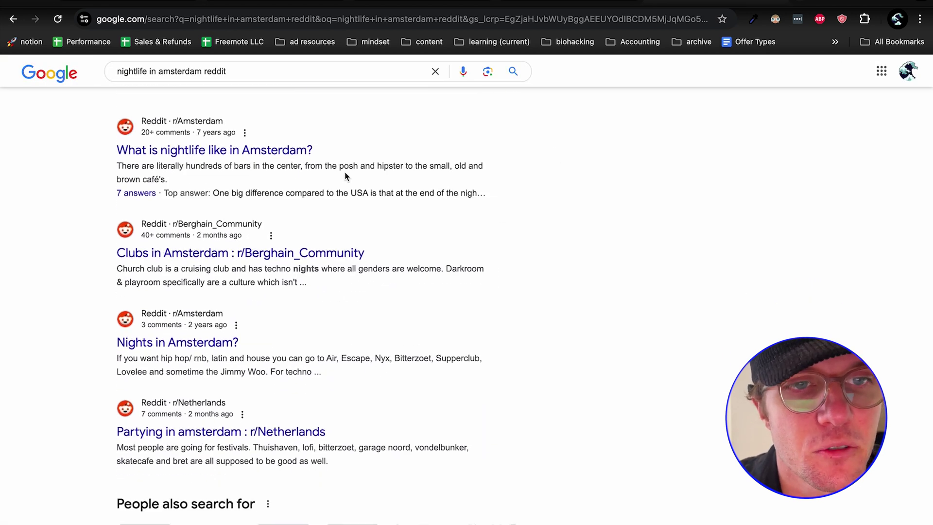
pyautogui.rightClick(281, 150)
pyautogui.click(335, 222)
pyautogui.hotkey('ctrl', 'Tab')
pyautogui.click(356, 321)
pyautogui.hotkey('ctrl', 'v')
pyautogui.press('Escape')
pyautogui.scroll(-1, 280, 327)
pyautogui.scroll(-1, 280, 327)
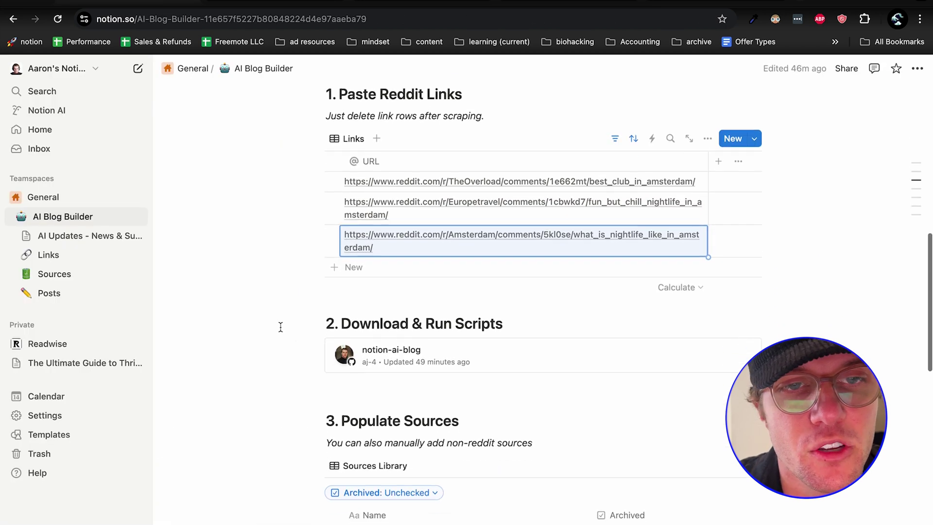
# - Install the crawler's requirements in Terminal with 'make -s install'
pyautogui.press('super+Tab')
pyautogui.press('super+Tab')
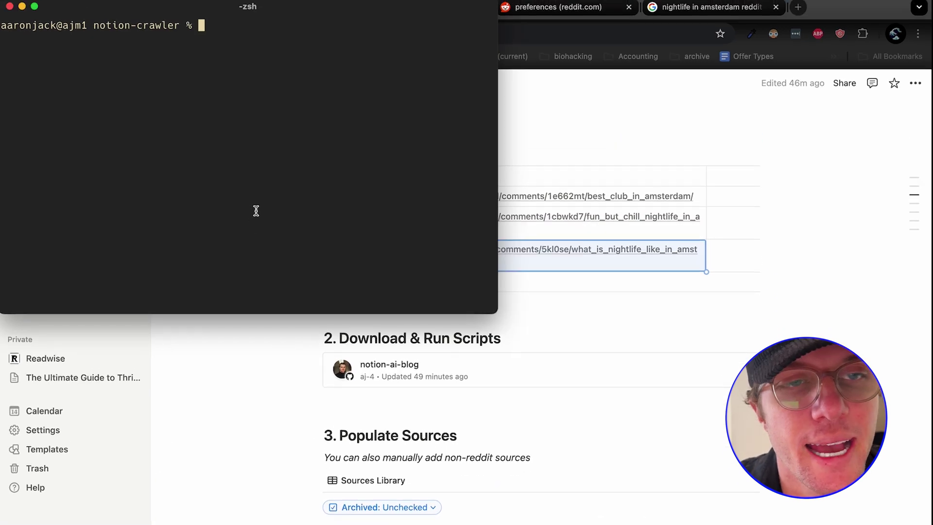
pyautogui.press('super+Tab')
pyautogui.press('super+Tab')
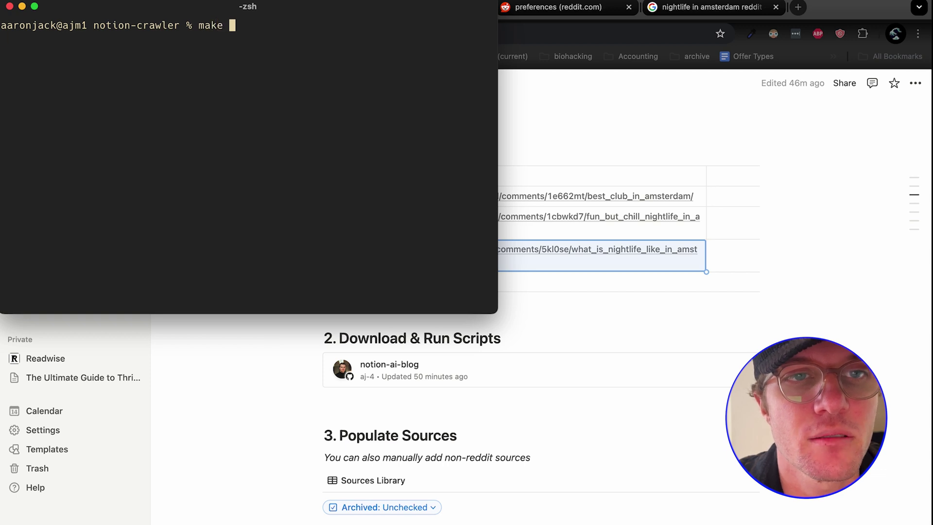
pyautogui.write('-s install')
pyautogui.press('Return')
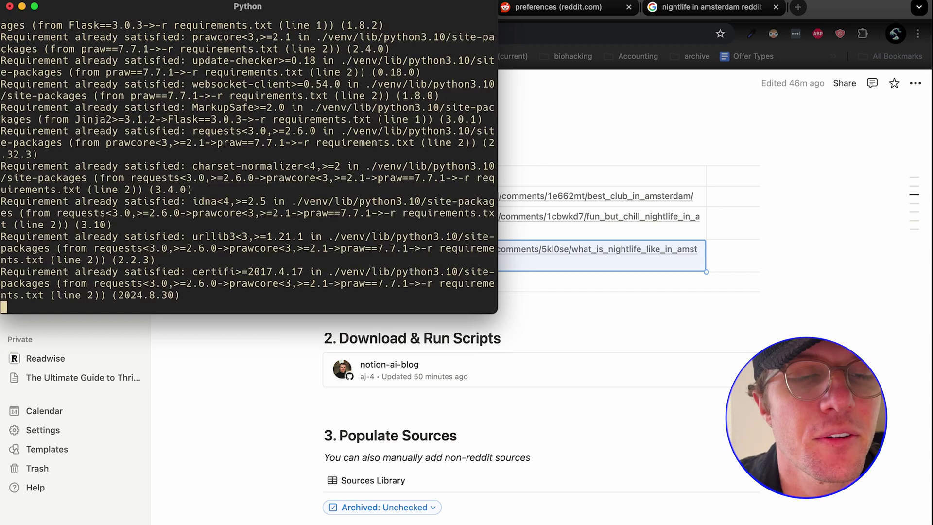
# - Clear the screen and start the crawler server at localhost:3000 with 'make -s run'
pyautogui.press('super+k')
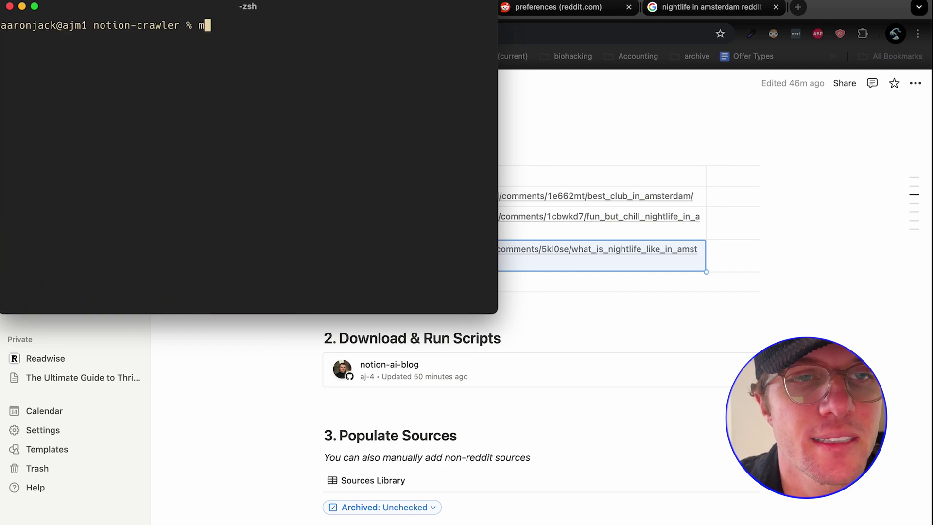
pyautogui.write('make -s run')
pyautogui.press('Return')
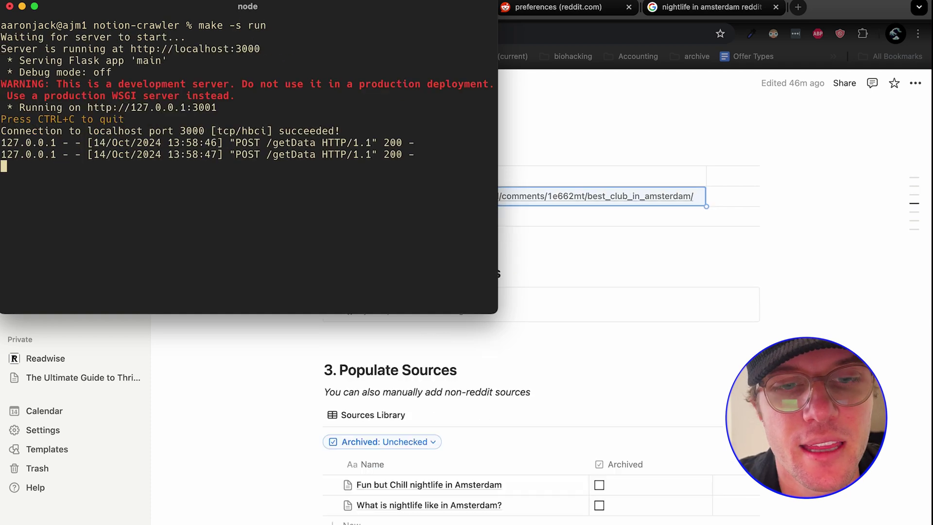
pyautogui.click(296, 413)
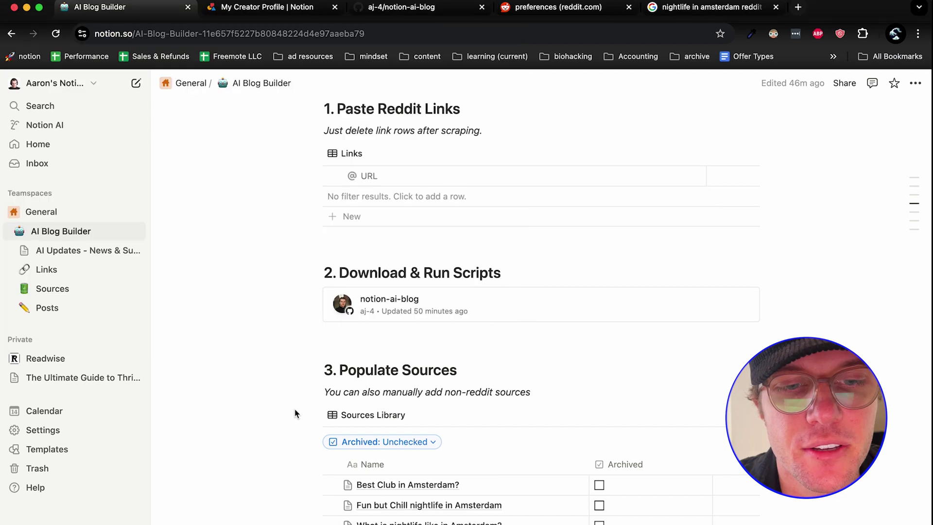
pyautogui.scroll(-3, 402, 417)
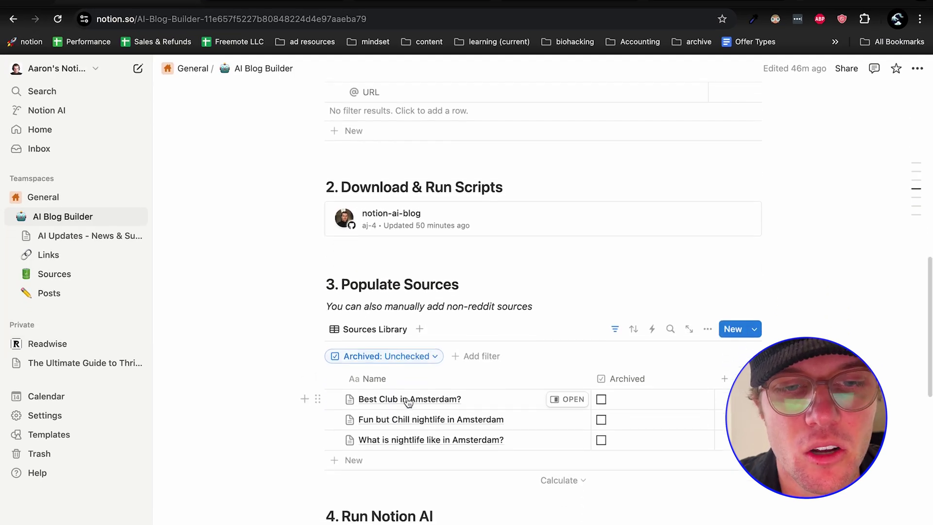
pyautogui.click(403, 400)
pyautogui.press('Escape')
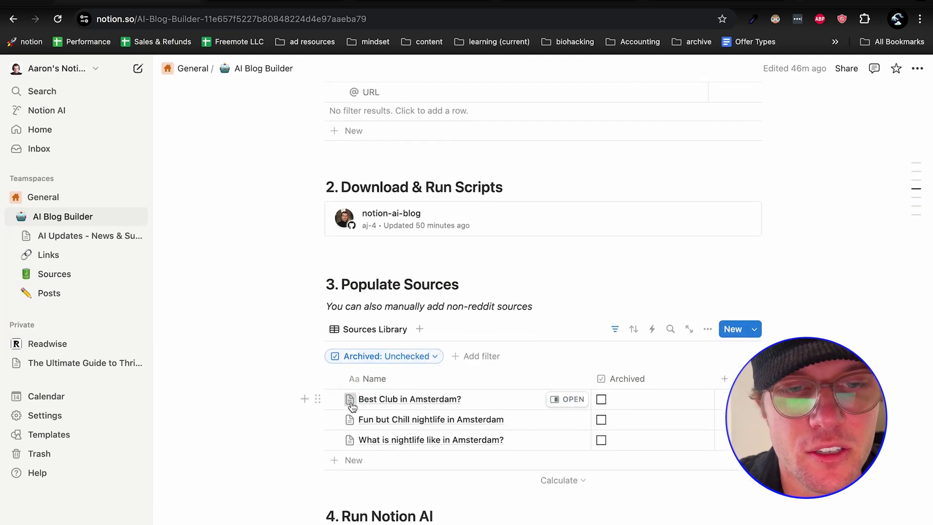
pyautogui.click(350, 399)
pyautogui.click(450, 396)
pyautogui.click(567, 399)
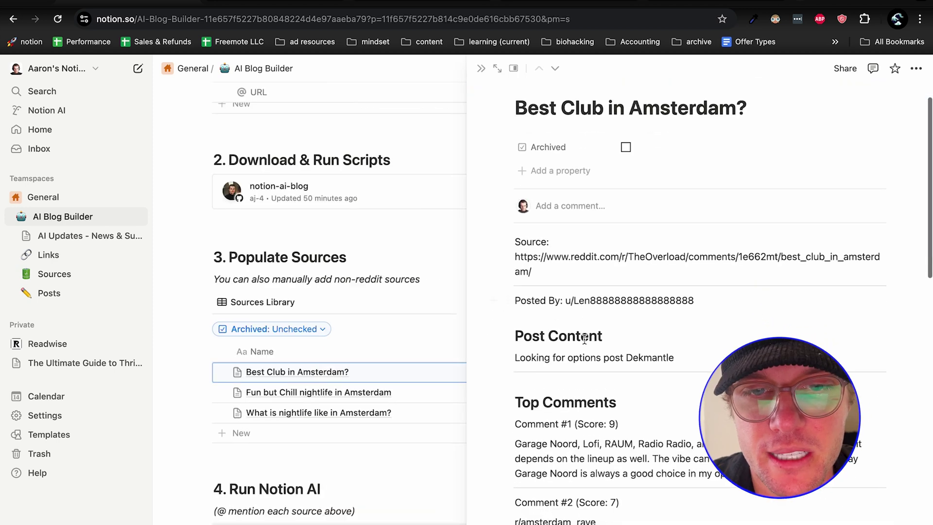
pyautogui.scroll(-2, 563, 301)
pyautogui.scroll(3, 563, 302)
pyautogui.scroll(-7, 563, 301)
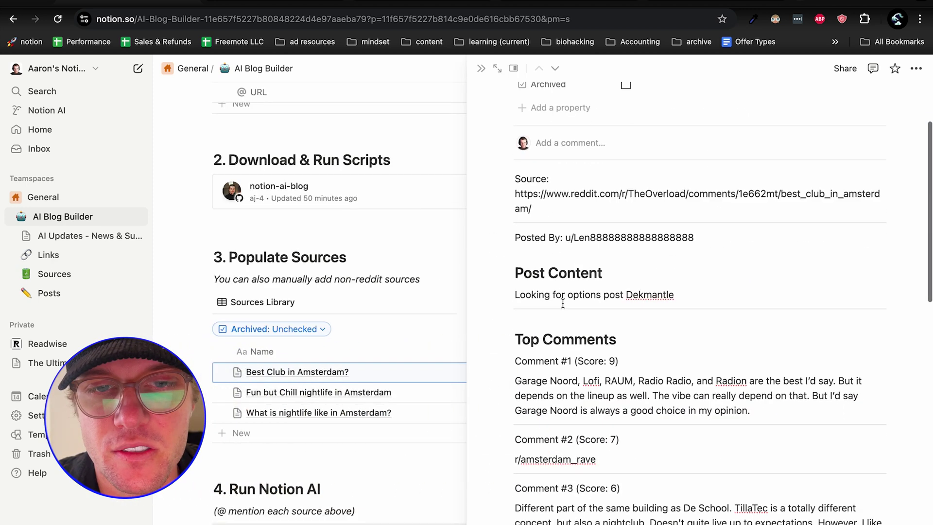
pyautogui.scroll(-8, 582, 265)
pyautogui.scroll(6, 582, 263)
pyautogui.scroll(4, 581, 263)
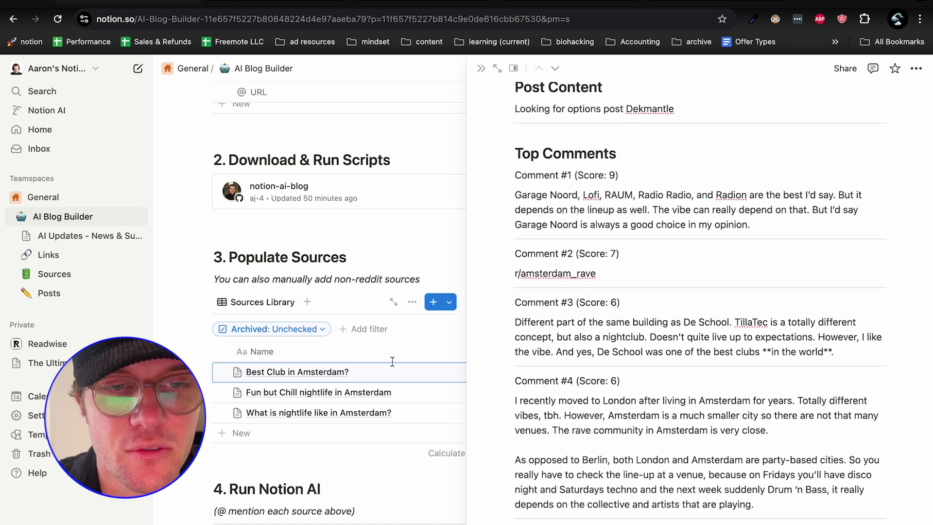
pyautogui.click(440, 392)
pyautogui.scroll(-10, 572, 351)
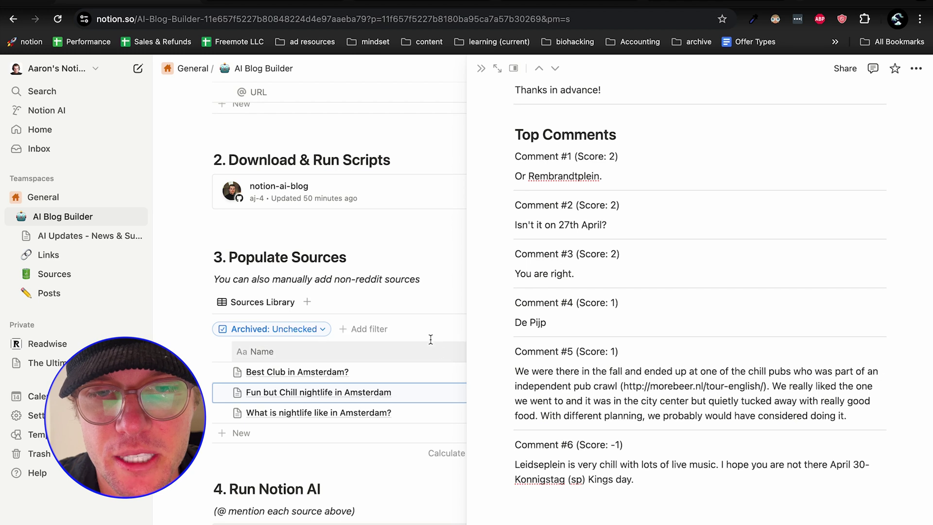
pyautogui.click(443, 412)
pyautogui.scroll(-10, 516, 377)
pyautogui.scroll(-10, 530, 378)
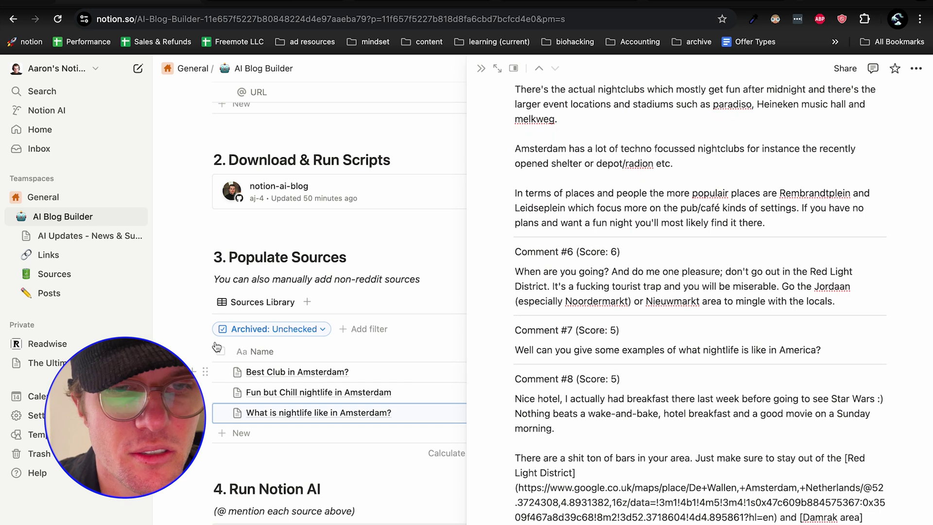
pyautogui.click(191, 328)
pyautogui.scroll(-3, 263, 319)
pyautogui.scroll(3, 261, 317)
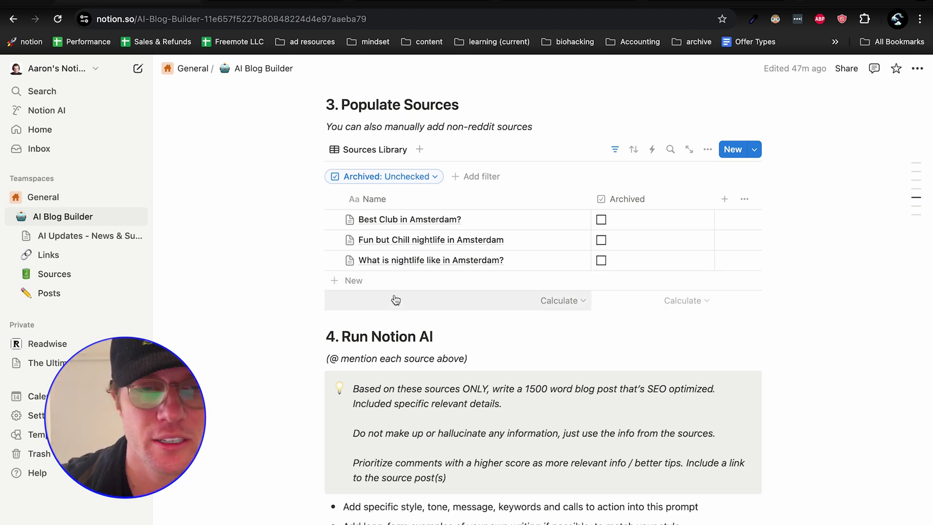
# - Paste the 1500-word SEO blog-post prompt into the Notion AI chat box
pyautogui.scroll(-3, 396, 295)
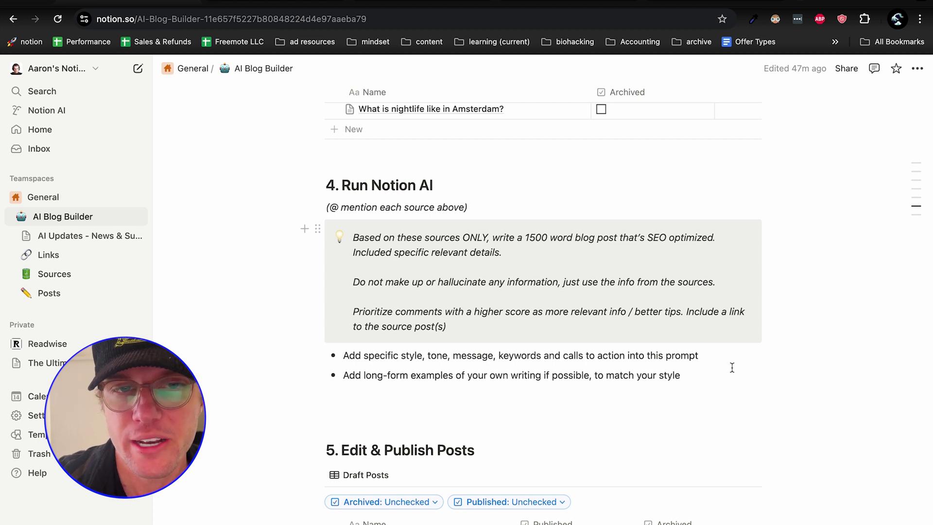
pyautogui.moveTo(474, 326); pyautogui.dragTo(349, 241)
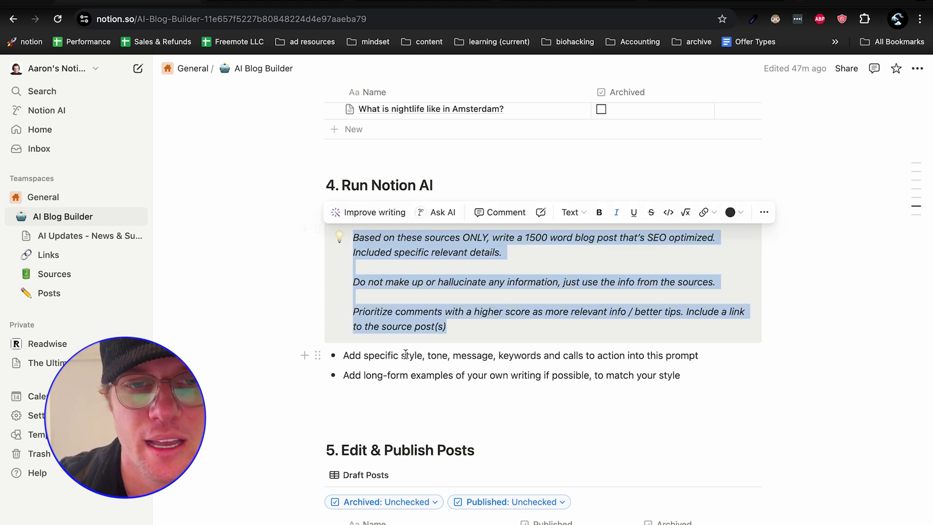
pyautogui.click(401, 375)
pyautogui.scroll(3, 387, 401)
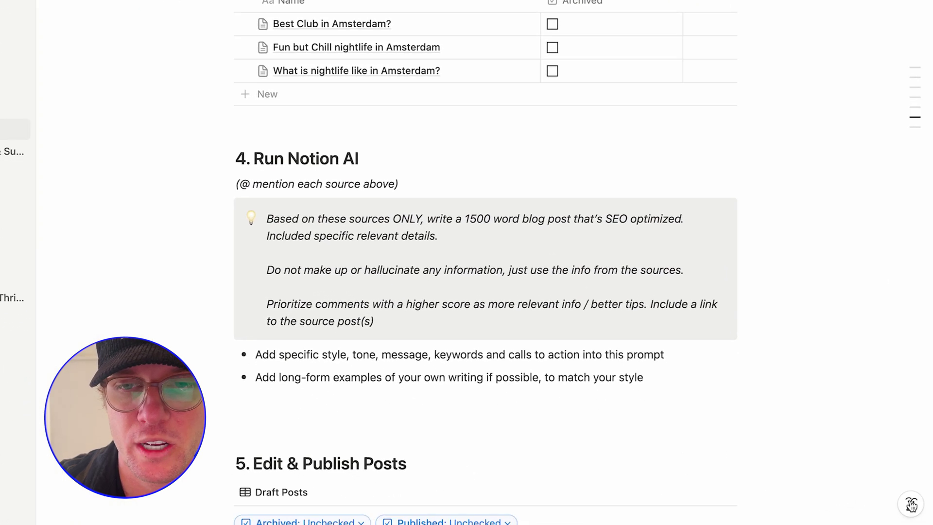
pyautogui.click(911, 504)
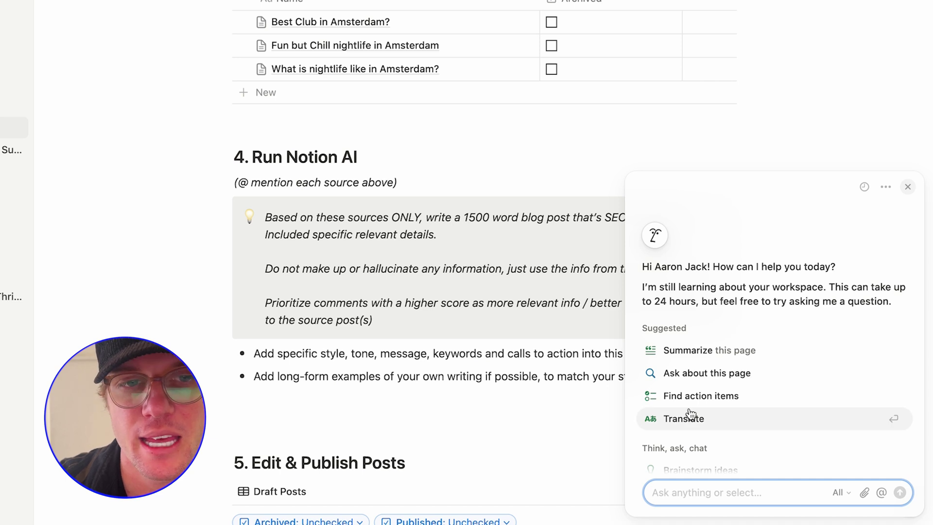
pyautogui.press('super+v')
pyautogui.hotkey('shift', 'Return')
pyautogui.hotkey('shift', 'Return')
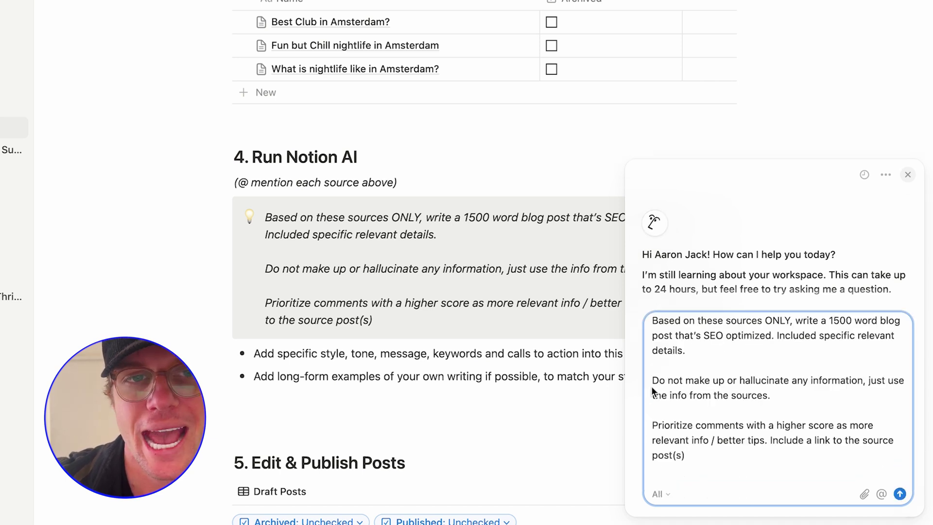
# - Mention the Best Club, Fun but Chill nightlife, and What is nightlife like in Amsterdam pages
pyautogui.write('@amt')
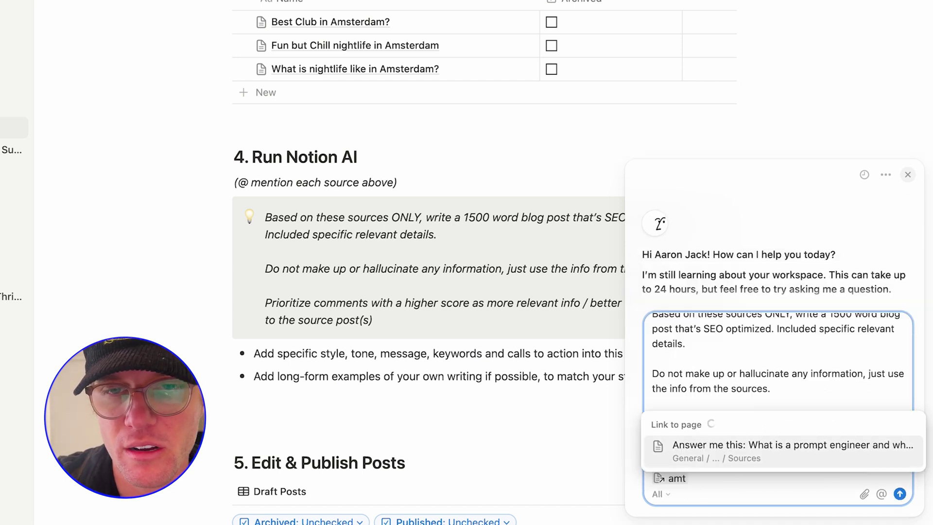
pyautogui.press('BackSpace')
pyautogui.write('ster')
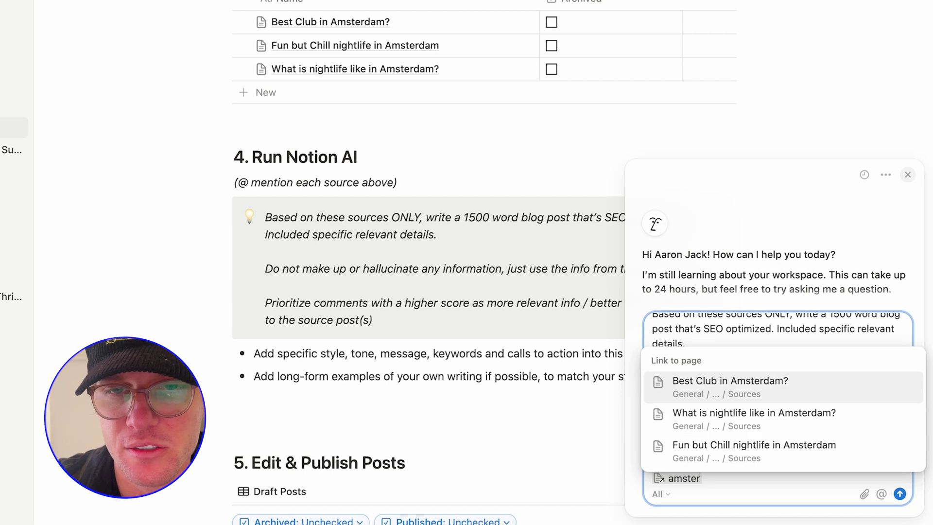
pyautogui.press('Return')
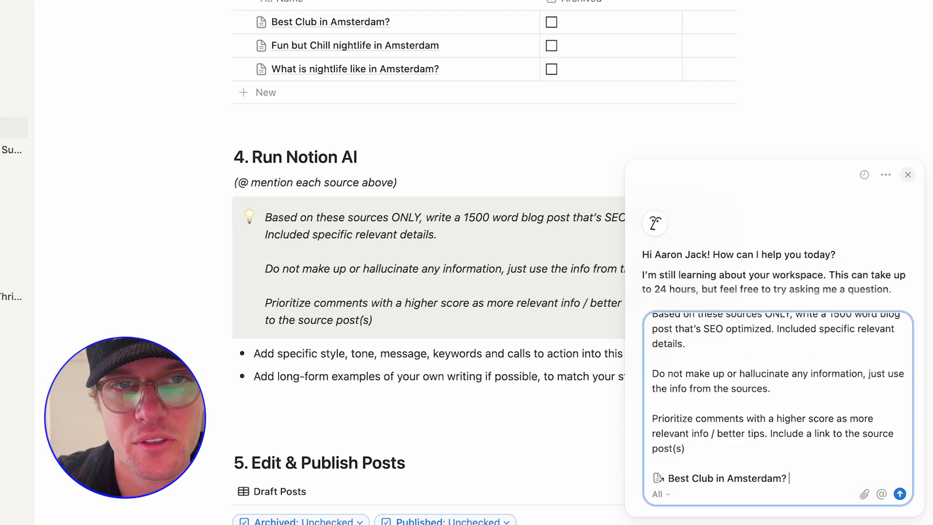
pyautogui.write('@fun')
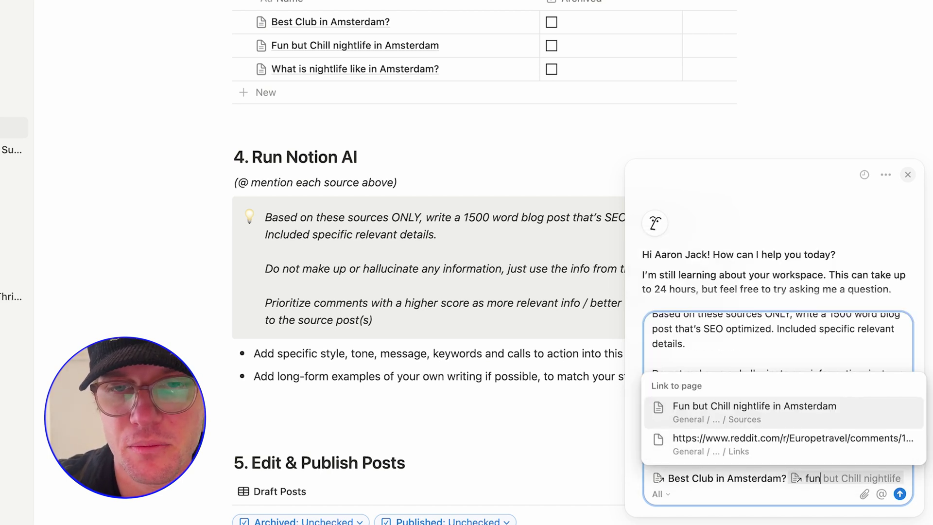
pyautogui.press('Return')
pyautogui.write('@what')
pyautogui.press('Return')
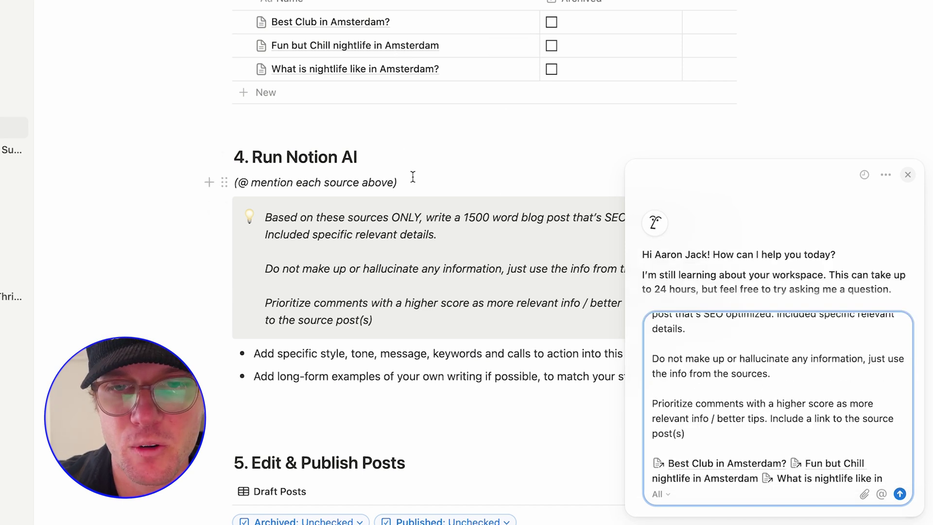
pyautogui.scroll(-3, 413, 177)
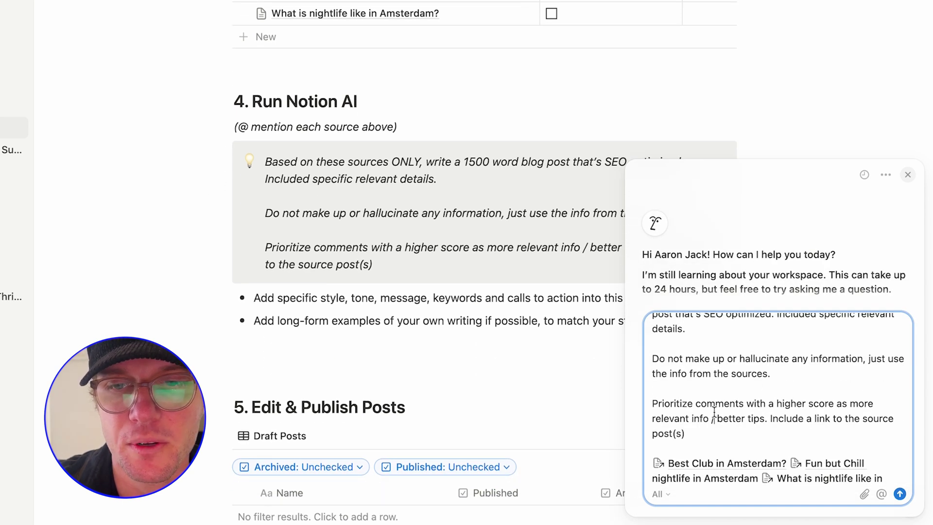
# - Send the prompt and review the generated Amsterdam nightlife article down to its tips and Conclusion
pyautogui.press('Return')
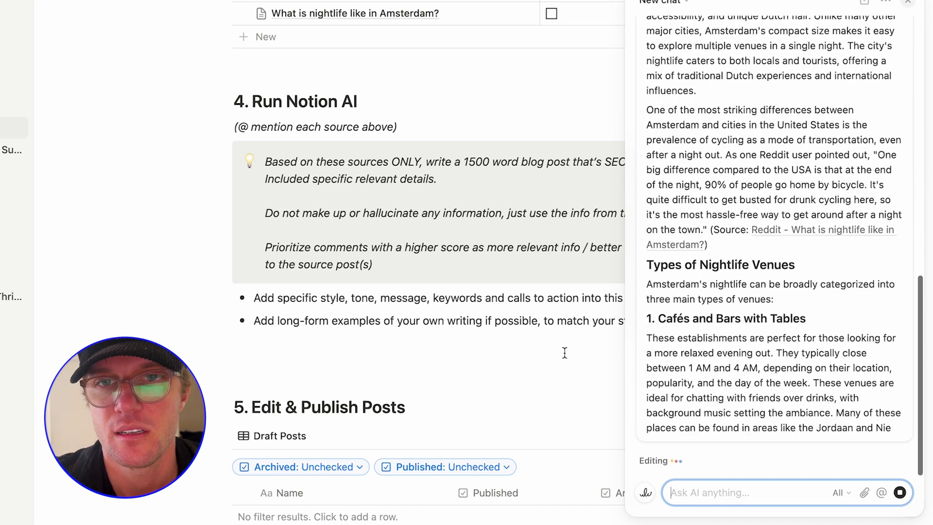
pyautogui.scroll(1, 714, 146)
pyautogui.scroll(2, 713, 146)
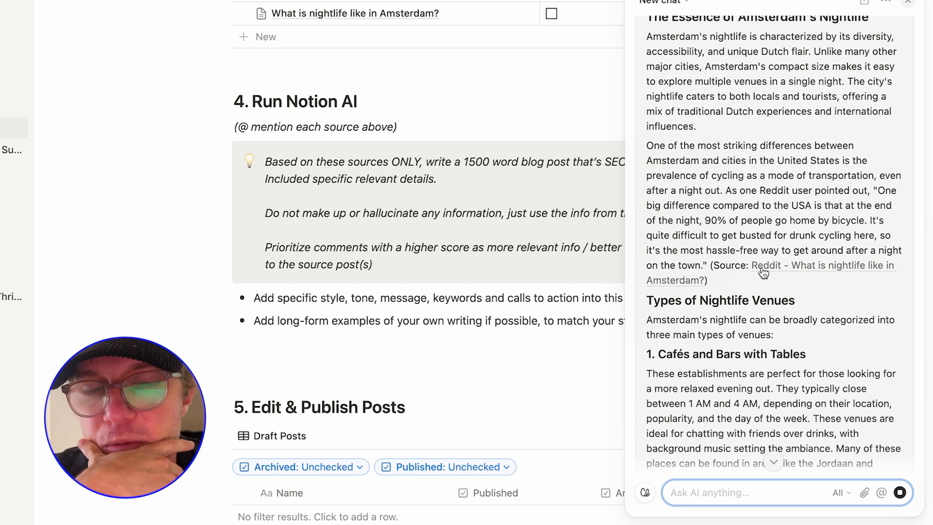
pyautogui.moveTo(782, 271)
pyautogui.scroll(-5, 734, 217)
pyautogui.scroll(-9, 733, 215)
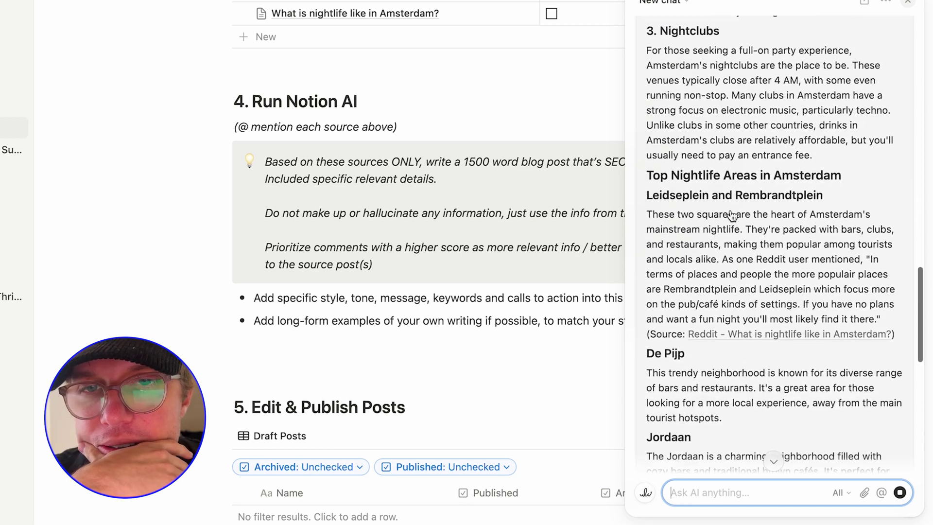
pyautogui.scroll(-3, 733, 215)
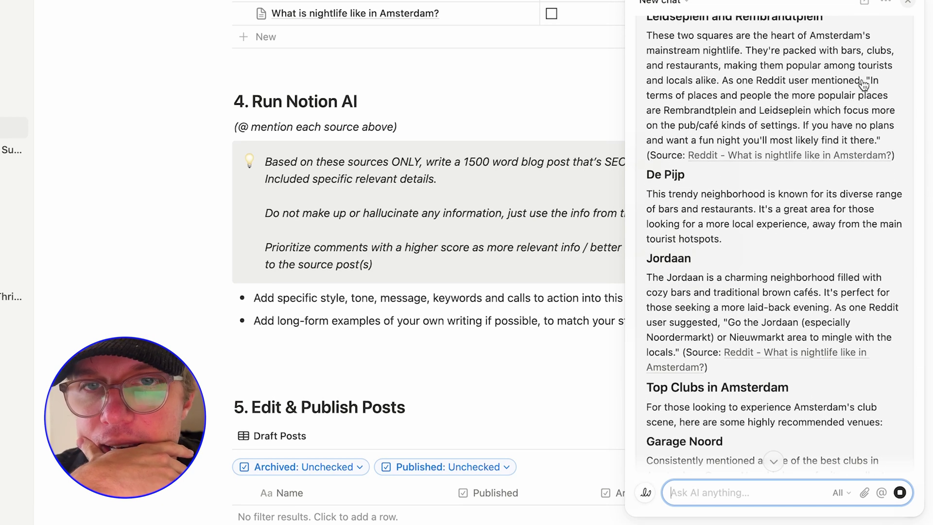
pyautogui.scroll(-2, 811, 218)
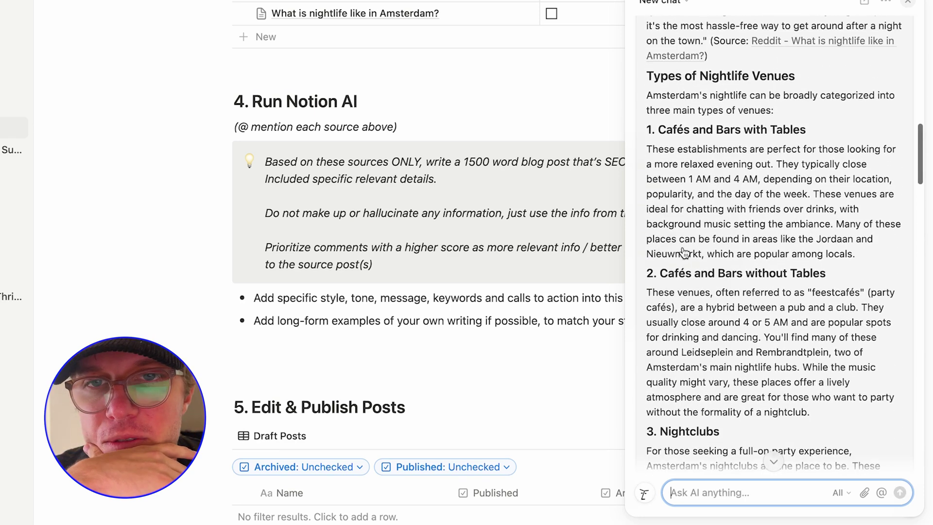
pyautogui.scroll(5, 684, 252)
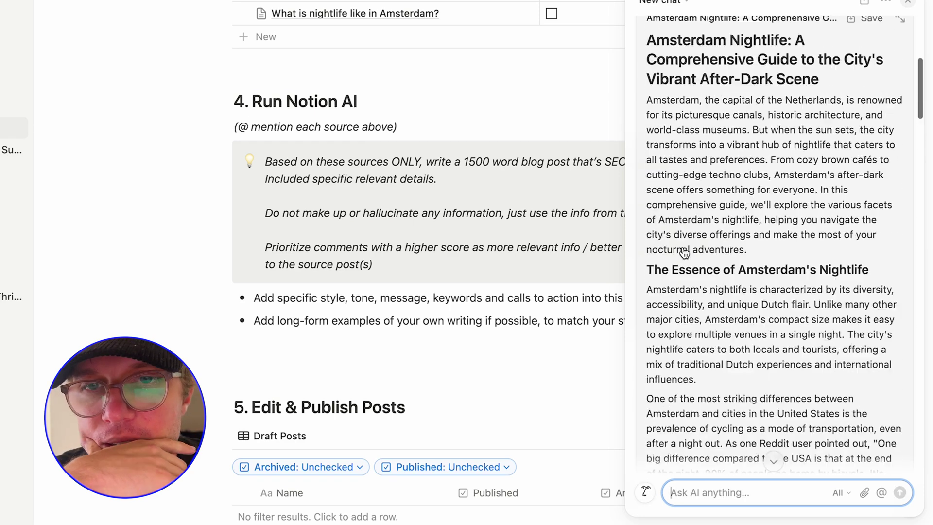
pyautogui.scroll(-14, 684, 252)
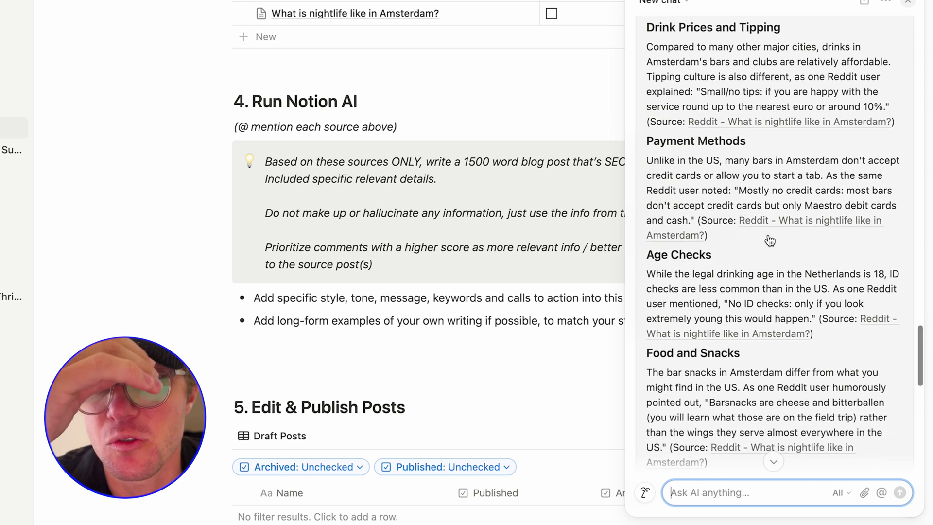
pyautogui.scroll(-8, 770, 239)
pyautogui.scroll(-1, 769, 239)
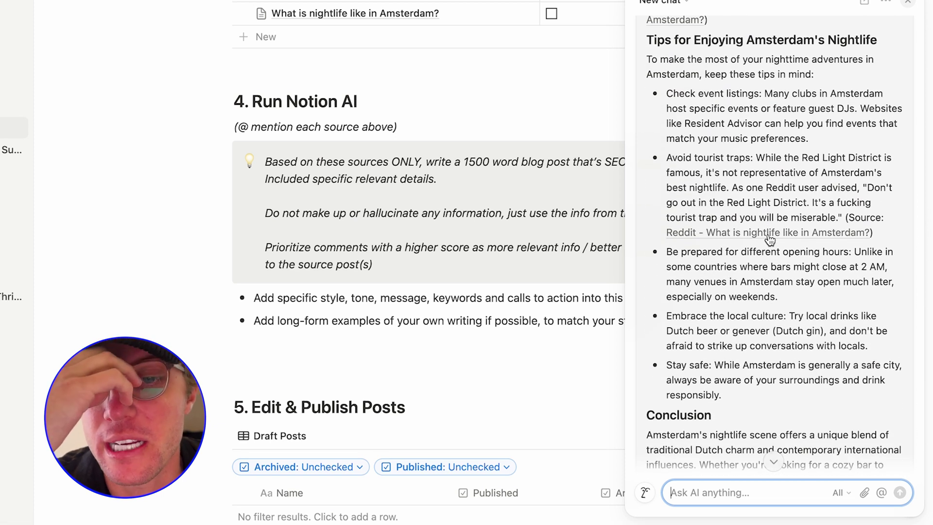
pyautogui.moveTo(770, 239)
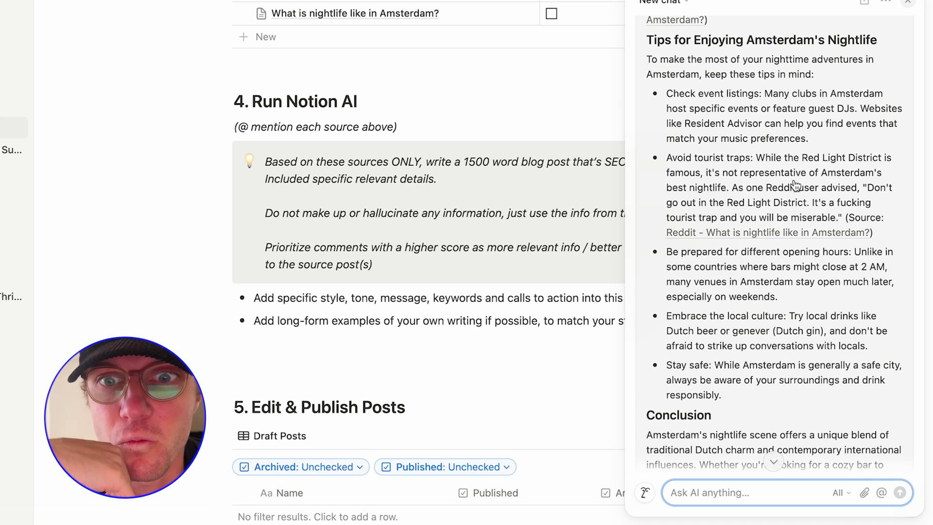
pyautogui.scroll(-5, 777, 185)
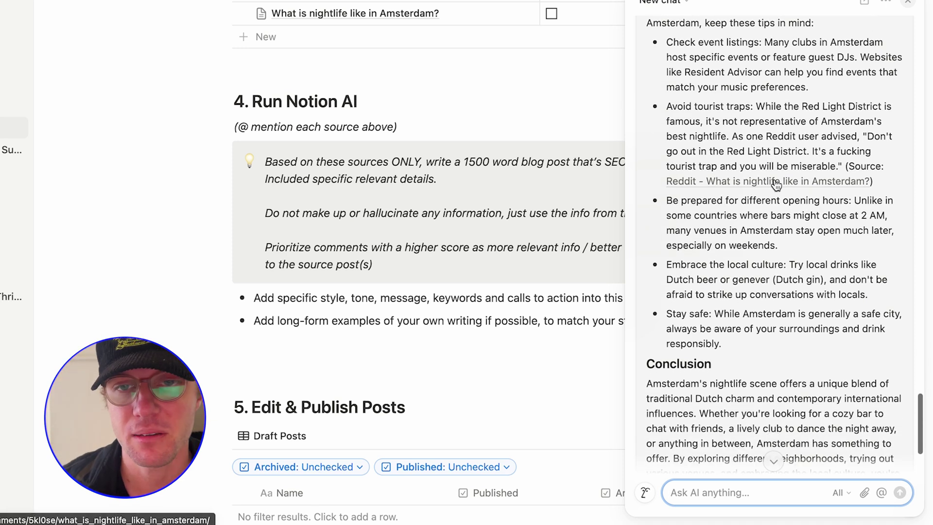
pyautogui.scroll(-1, 777, 185)
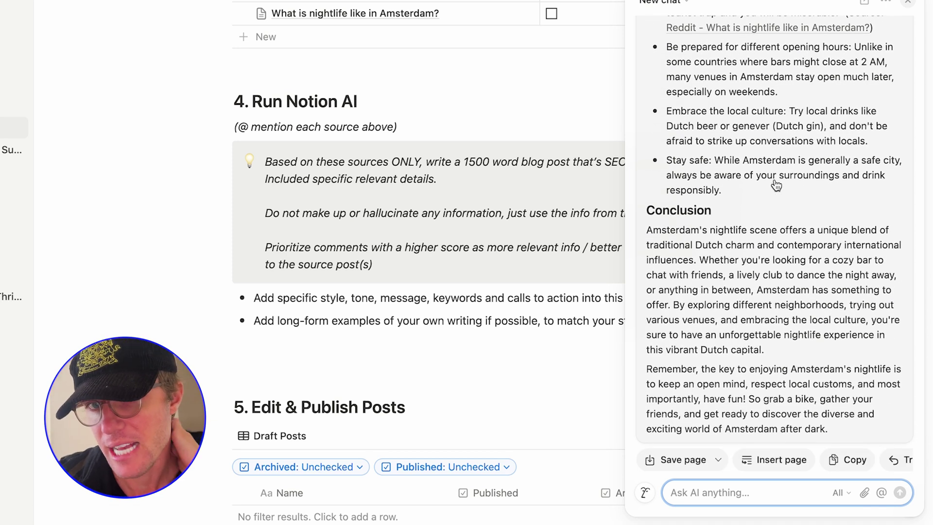
pyautogui.scroll(4, 755, 297)
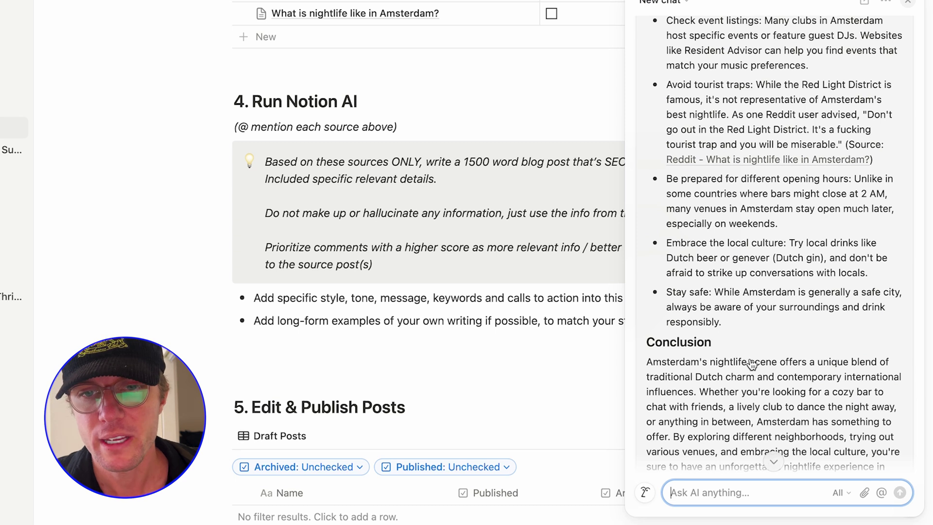
pyautogui.scroll(-4, 752, 363)
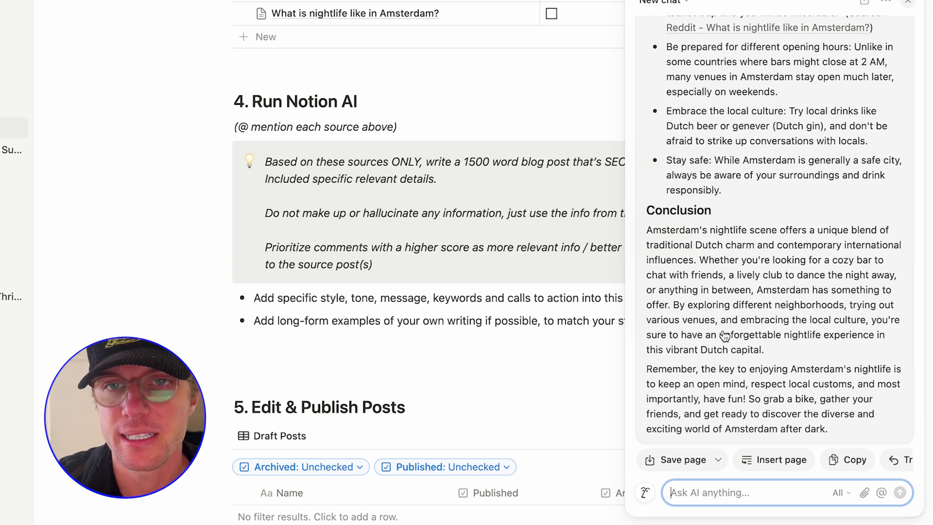
pyautogui.scroll(4, 724, 335)
pyautogui.scroll(-4, 753, 396)
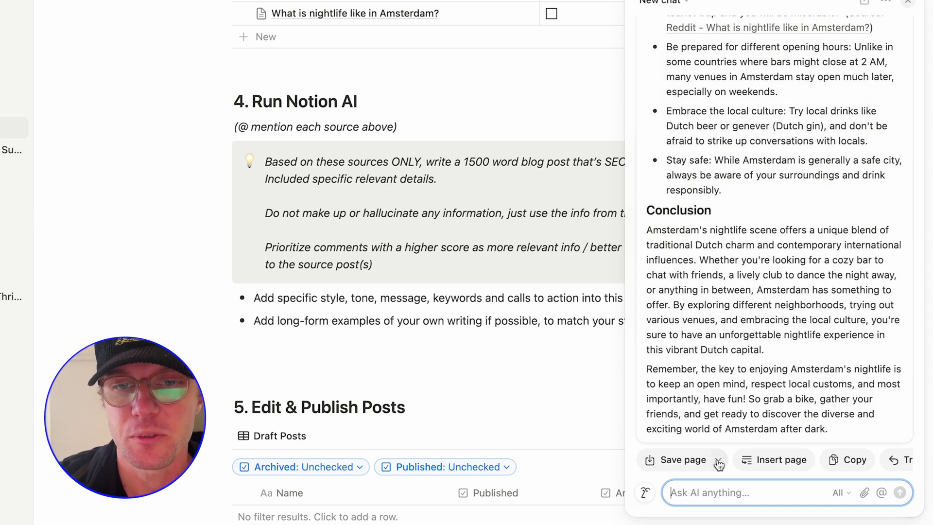
# - Save the generated article into General > AI Blog Builder > Posts and open the Posts database
pyautogui.click(718, 462)
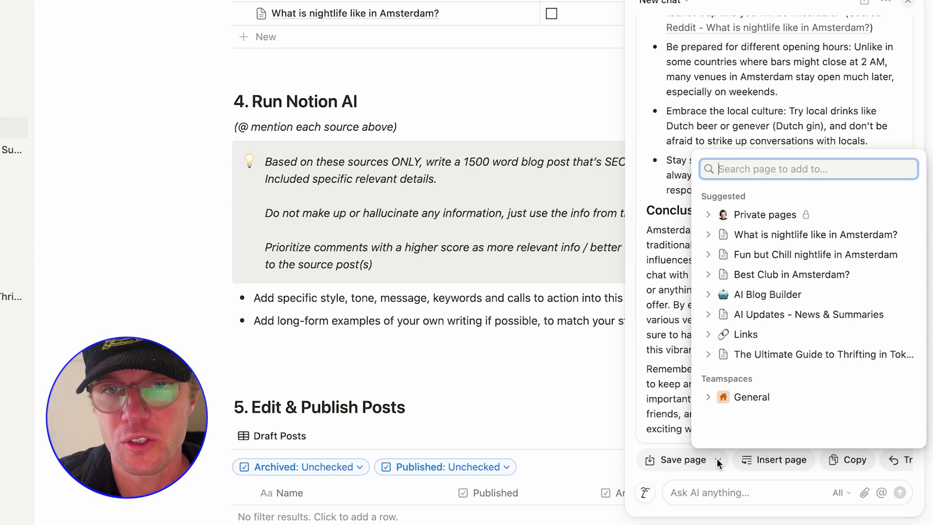
pyautogui.click(707, 398)
pyautogui.click(719, 416)
pyautogui.scroll(-2, 721, 419)
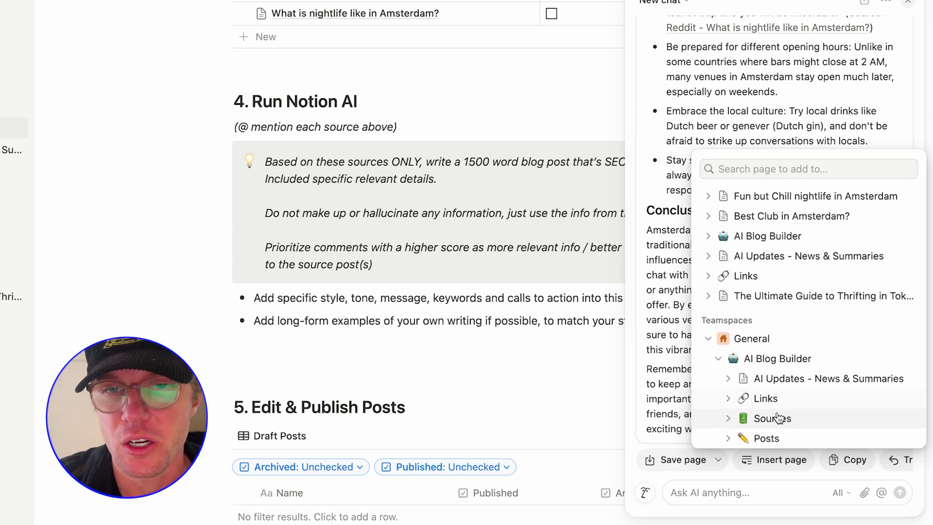
pyautogui.click(766, 439)
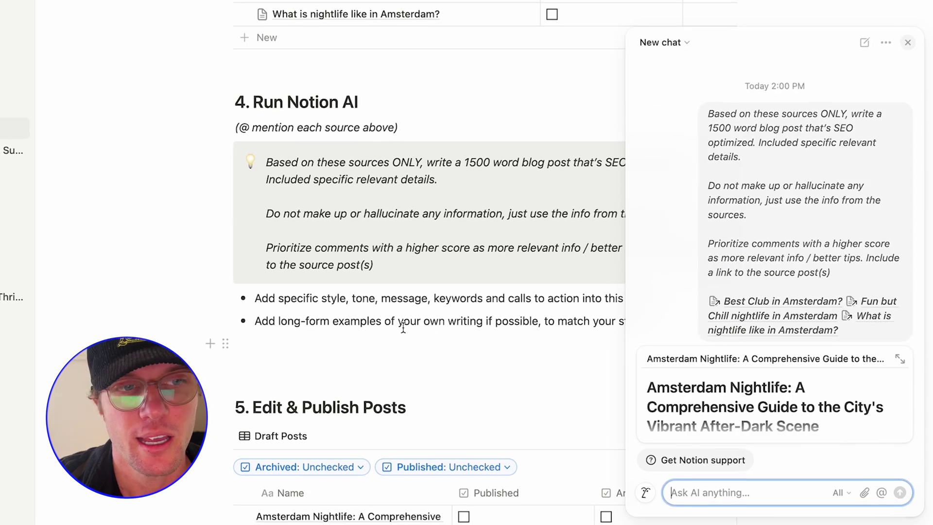
pyautogui.click(79, 265)
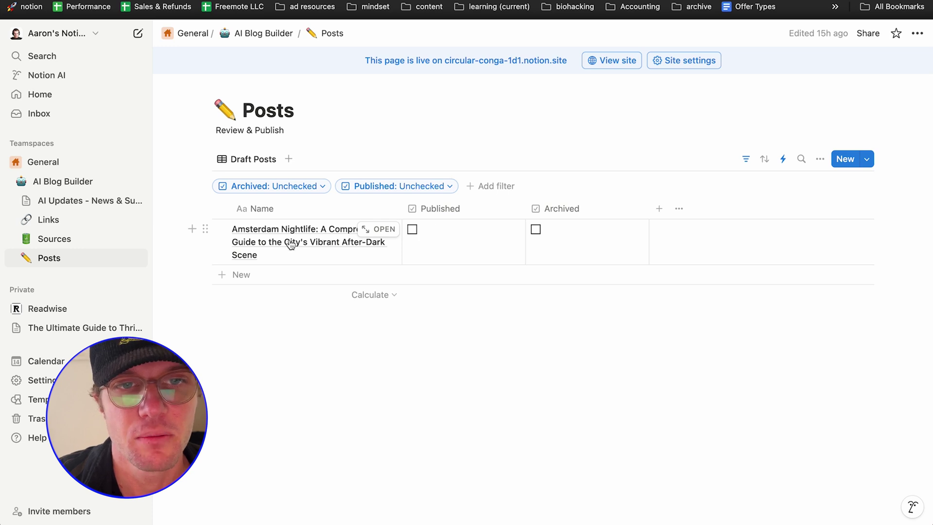
# - Open the Amsterdam Nightlife draft as a full page and scroll to its title and intro
pyautogui.click(326, 239)
pyautogui.press('Escape')
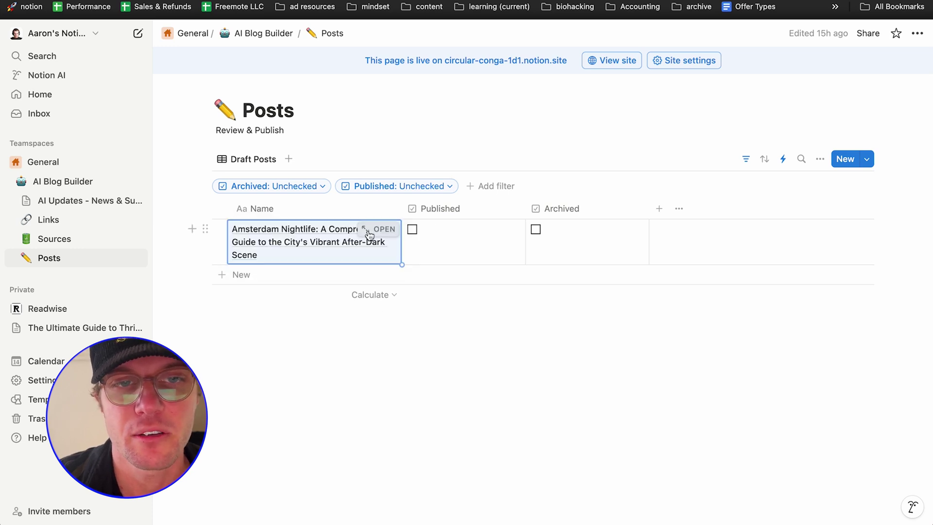
pyautogui.click(383, 236)
pyautogui.scroll(-2, 515, 229)
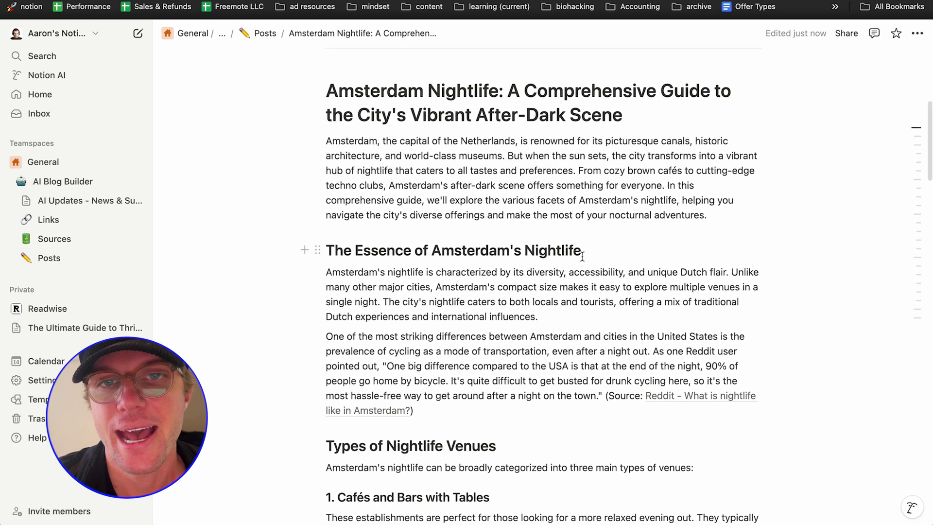
pyautogui.scroll(5, 582, 256)
pyautogui.scroll(-2, 465, 154)
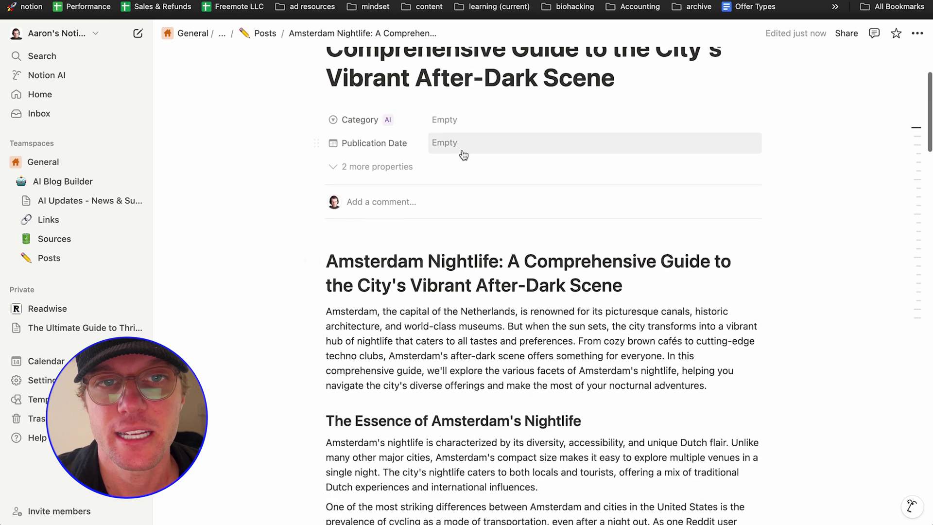
pyautogui.scroll(-6, 535, 301)
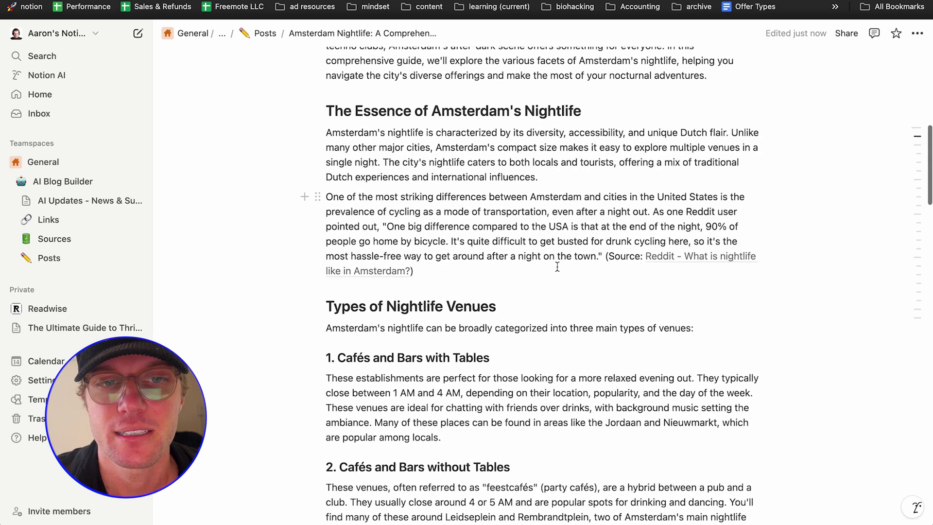
pyautogui.scroll(3, 557, 267)
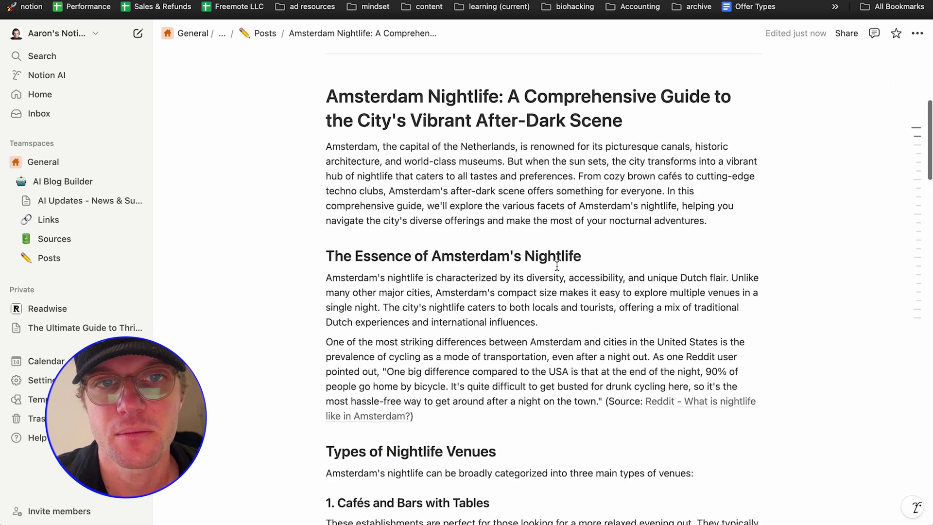
# - Add an image block below the intro paragraph and start an Unsplash photo search
pyautogui.click(734, 215)
pyautogui.press('Return')
pyautogui.write('/ima')
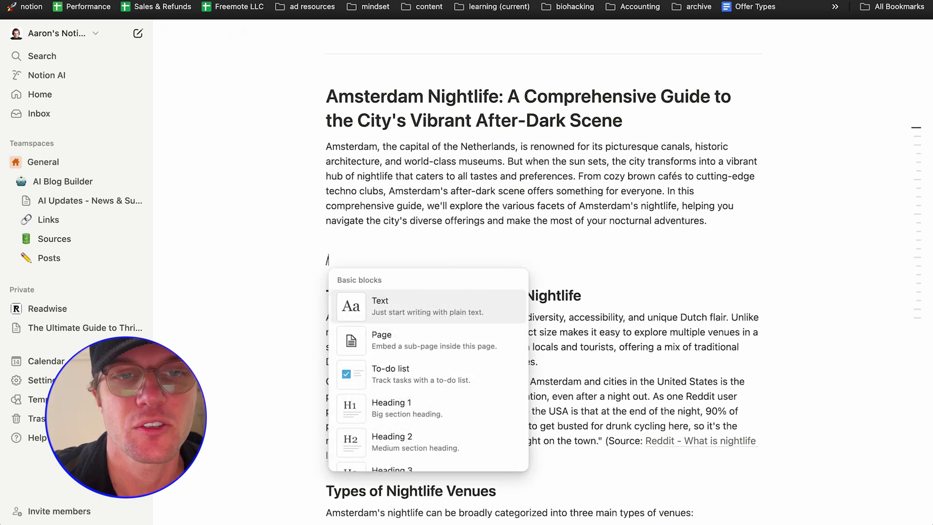
pyautogui.press('Return')
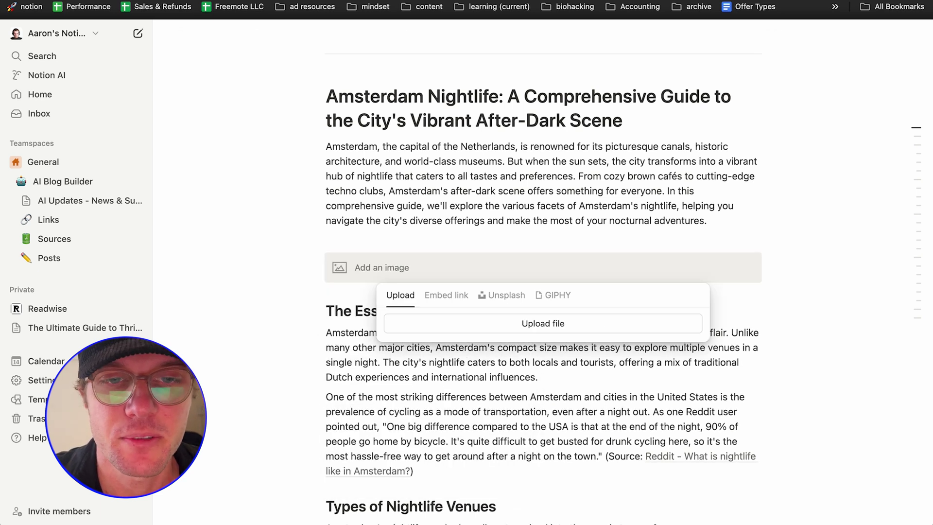
pyautogui.click(506, 296)
pyautogui.write('amsterdam')
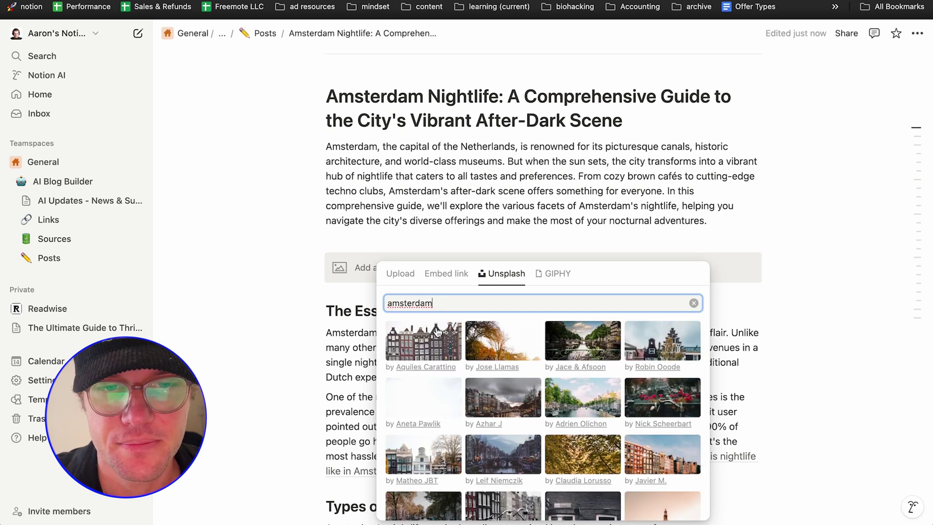
pyautogui.press('Escape')
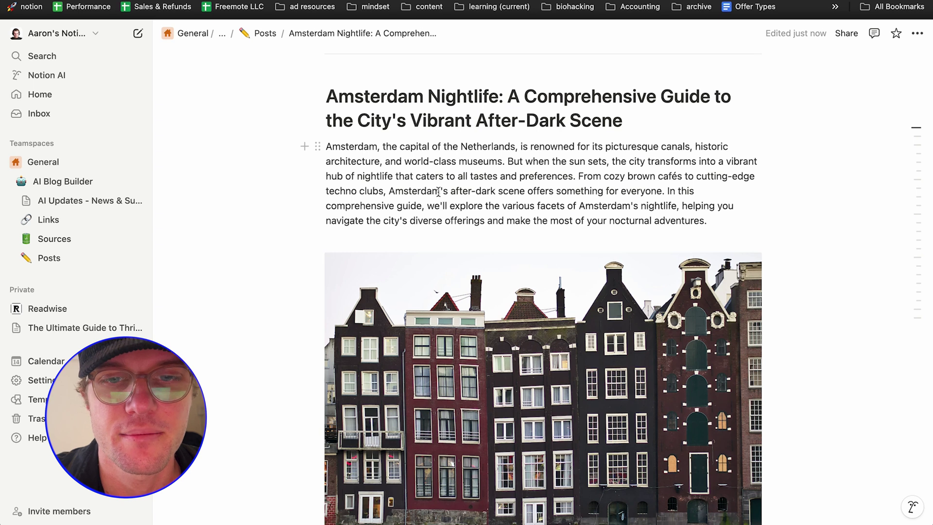
# - Delete the daytime canal-houses image from the post
pyautogui.scroll(-3, 438, 203)
pyautogui.click(442, 241)
pyautogui.press('BackSpace')
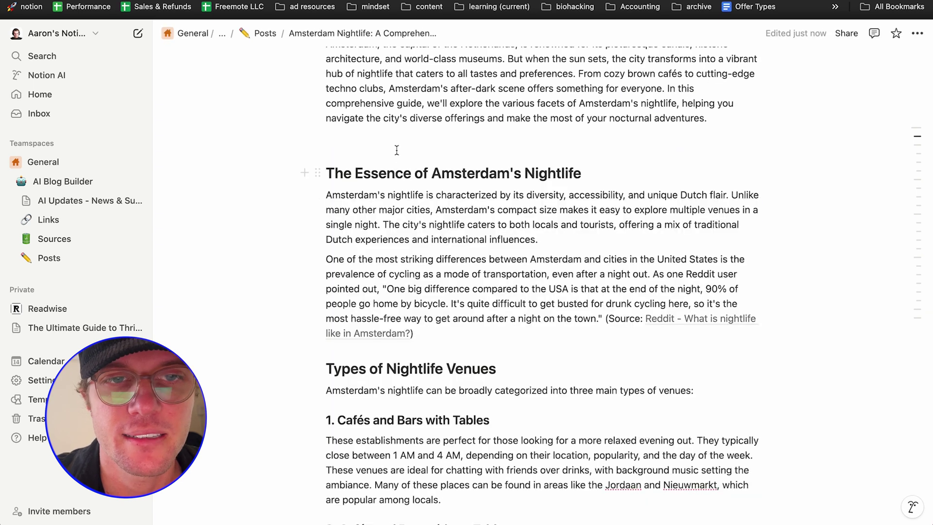
# - Add a new image block below the intro and search Unsplash for Amsterdam photos
pyautogui.press('Return')
pyautogui.write('/i')
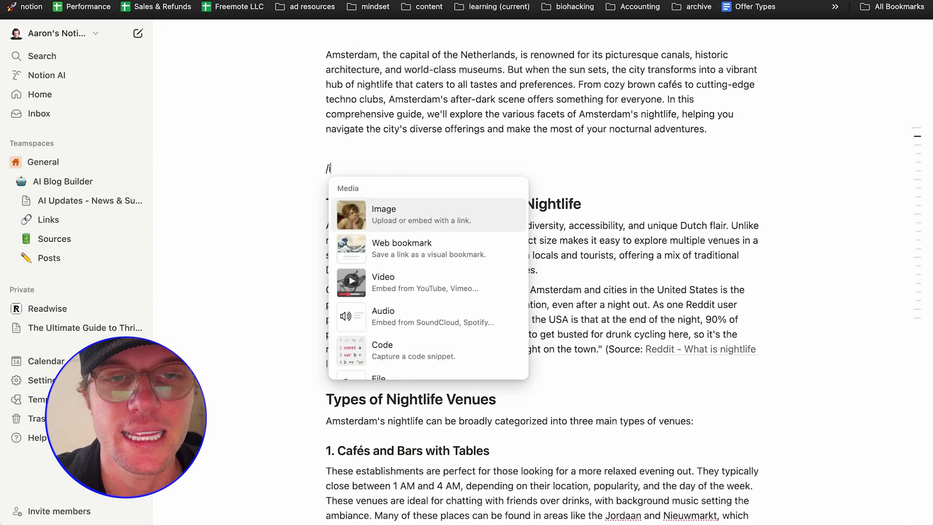
pyautogui.press('Return')
pyautogui.click(505, 205)
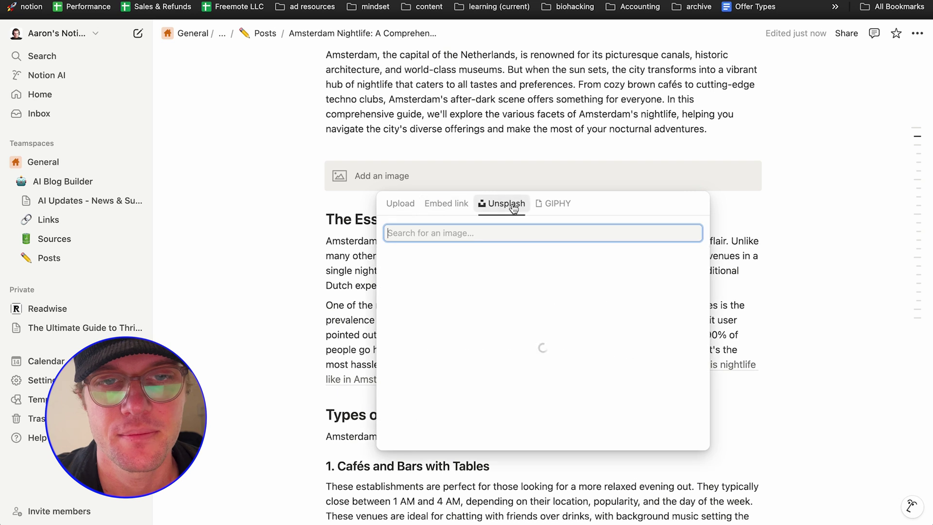
pyautogui.write('amsterdam night')
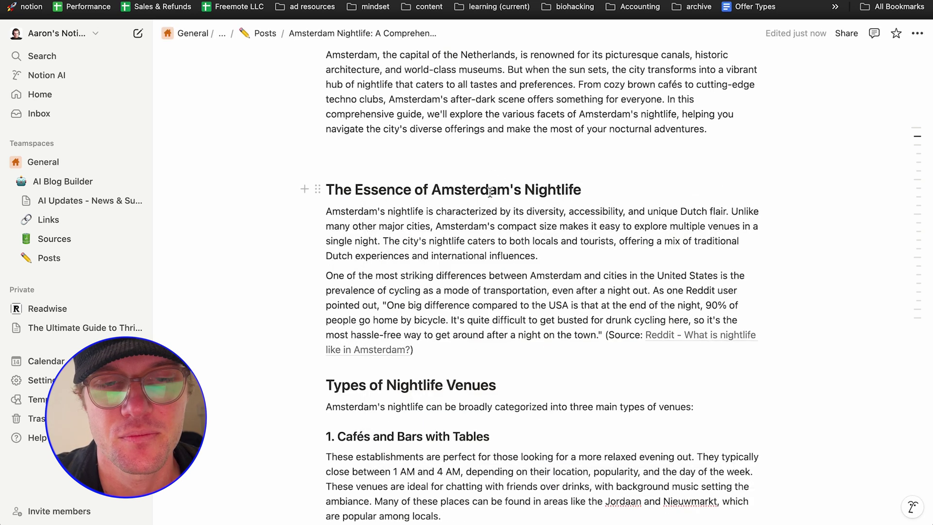
pyautogui.scroll(-10, 490, 191)
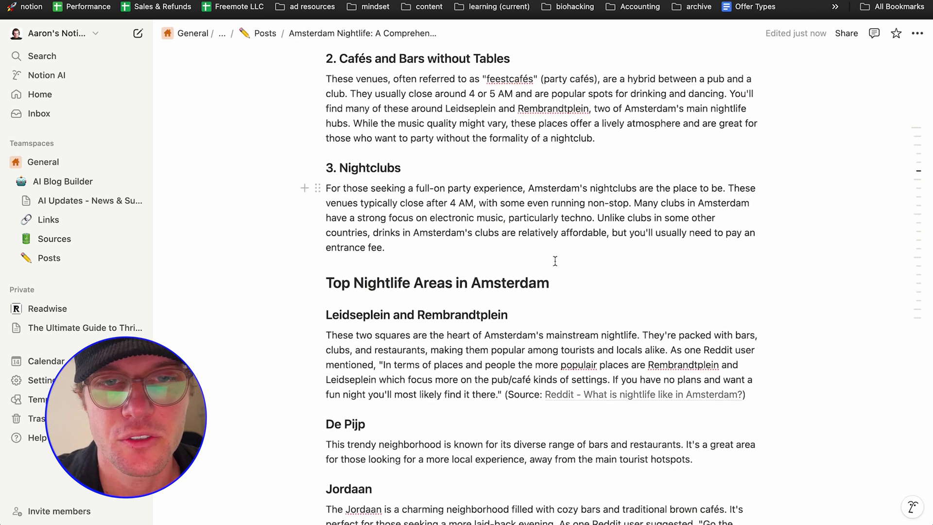
# - Add an image block below the Nightclubs paragraph, search Unsplash for 'club', then close the picker
pyautogui.click(516, 252)
pyautogui.press('Return')
pyautogui.write('/i')
pyautogui.press('Return')
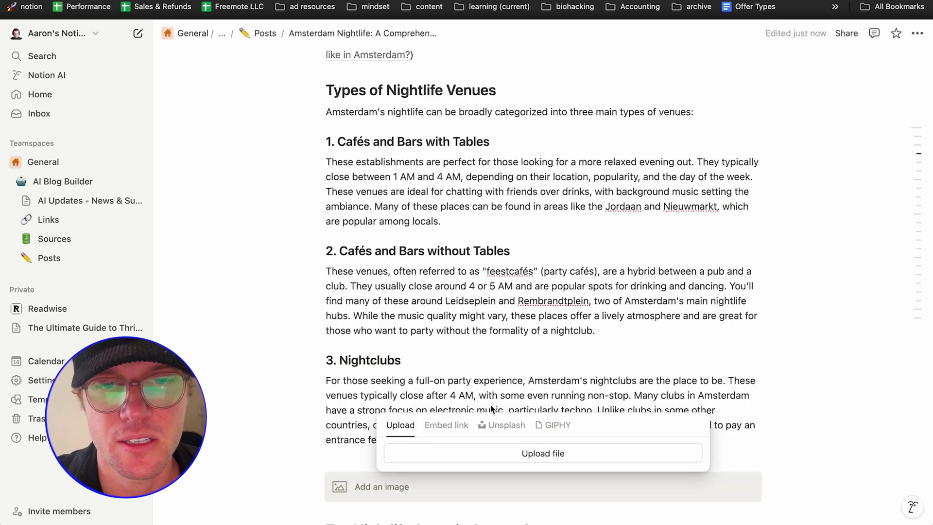
pyautogui.click(504, 425)
pyautogui.write('club')
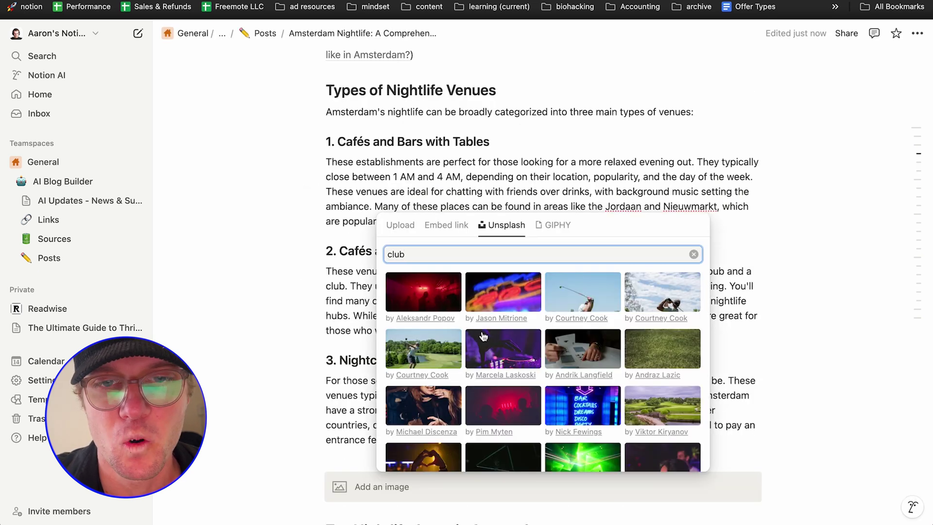
pyautogui.click(427, 216)
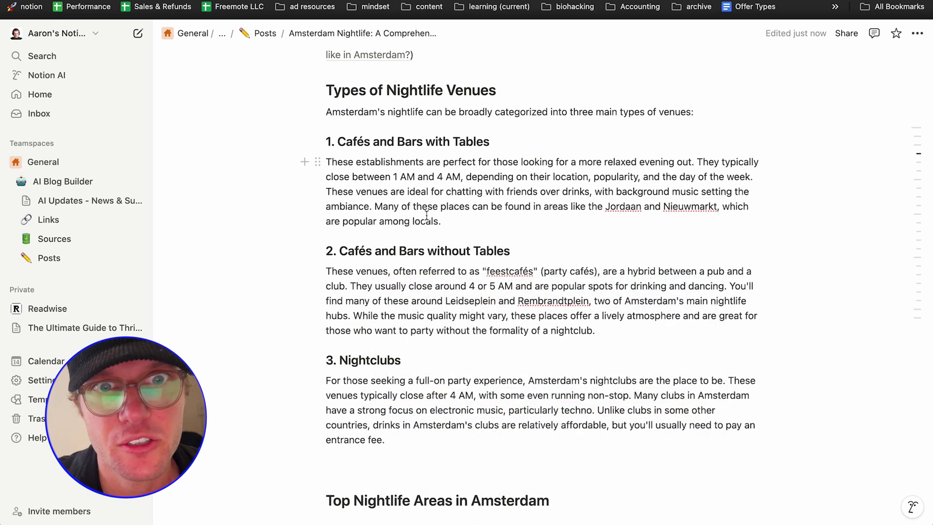
# - Review the post, confirm it is marked Published, and go to the AI Updates - News & Summaries page
pyautogui.scroll(-5, 412, 277)
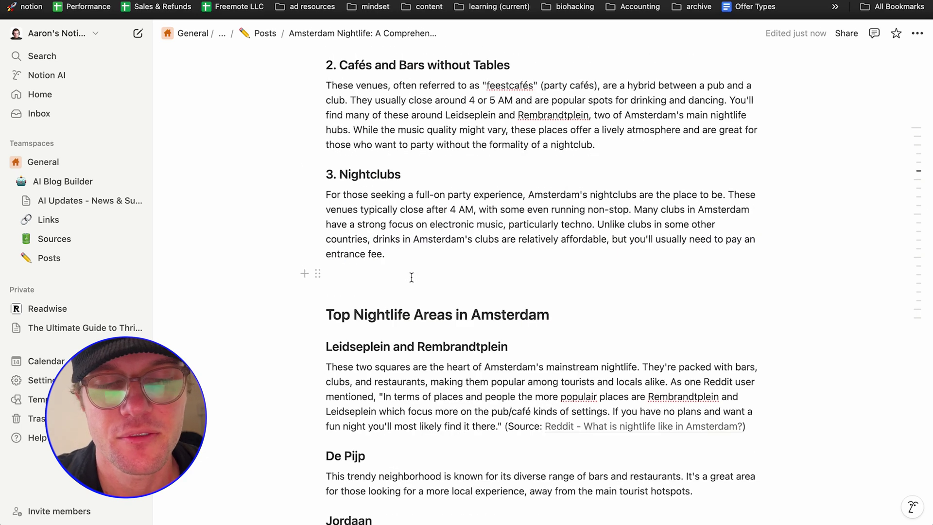
pyautogui.scroll(-15, 412, 277)
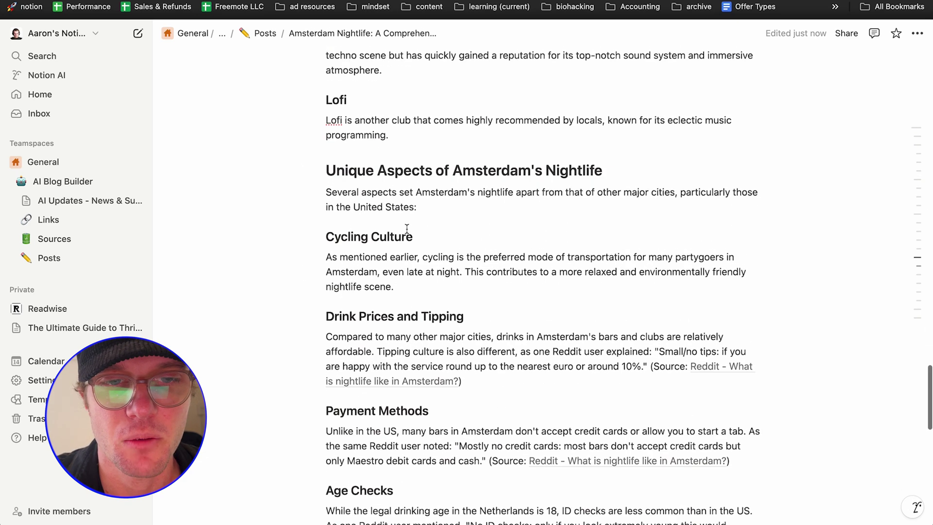
pyautogui.scroll(-10, 407, 229)
pyautogui.scroll(20, 410, 277)
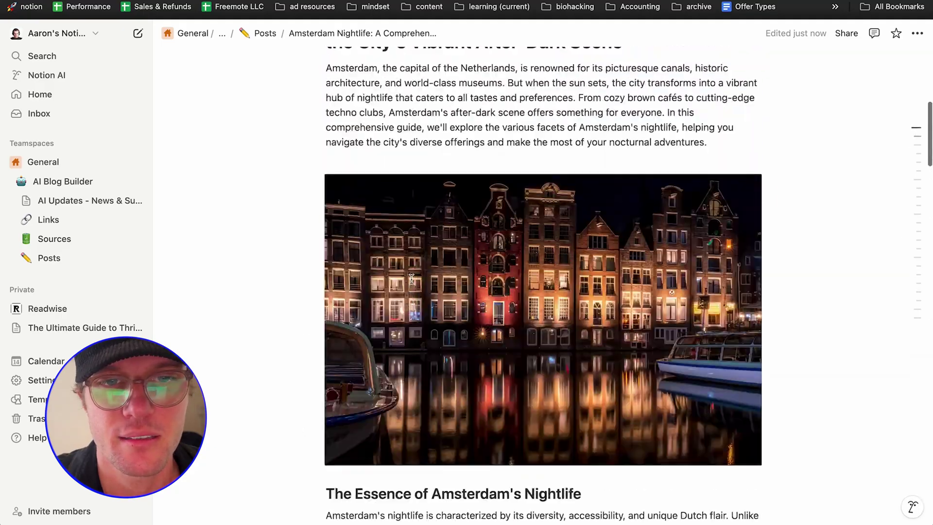
pyautogui.scroll(2, 411, 278)
pyautogui.scroll(-20, 411, 278)
pyautogui.scroll(20, 412, 281)
pyautogui.scroll(10, 411, 280)
pyautogui.scroll(-8, 425, 318)
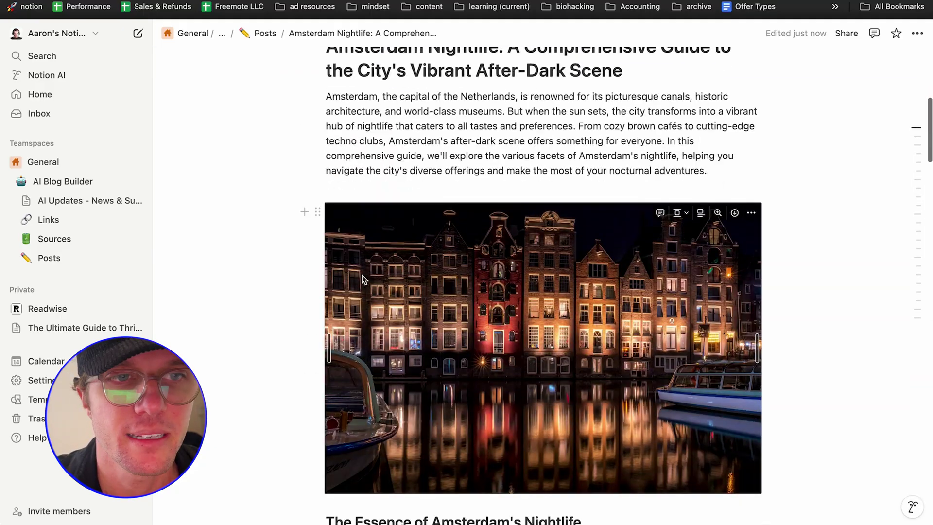
pyautogui.scroll(8, 358, 265)
pyautogui.click(387, 313)
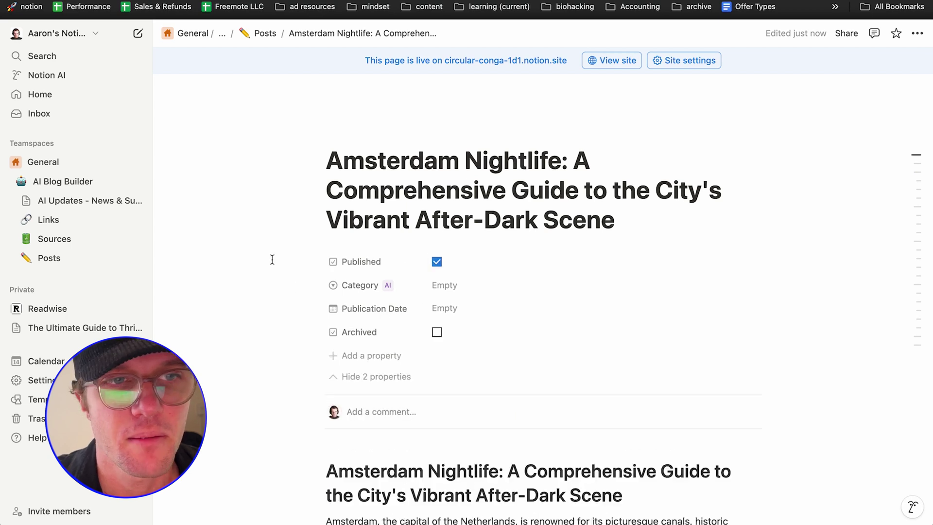
pyautogui.click(79, 201)
pyautogui.scroll(-3, 183, 202)
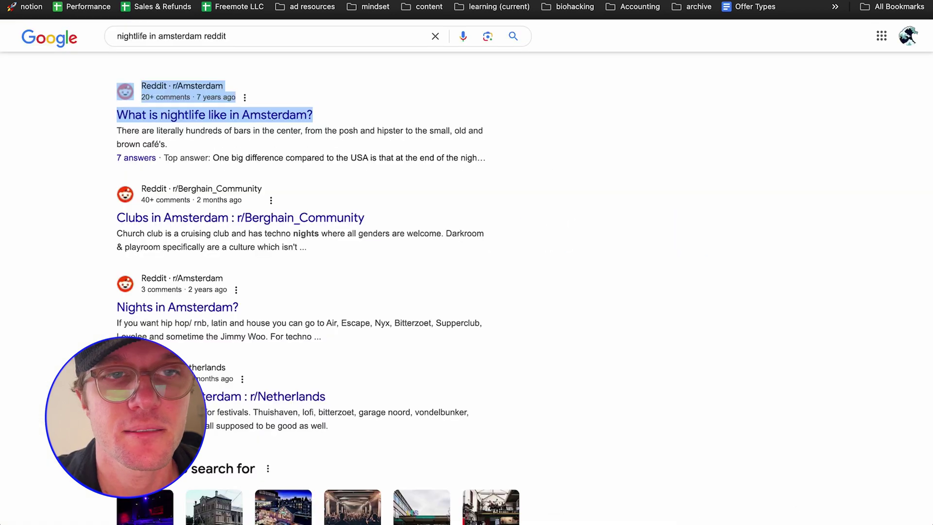
# - Replace 'amsterdam' with 'copenhagen' and search Google for 'nightlife in copenhagen reddit'
pyautogui.scroll(-5, 311, 244)
pyautogui.doubleClick(189, 36)
pyautogui.write('copenhagen')
pyautogui.press('Return')
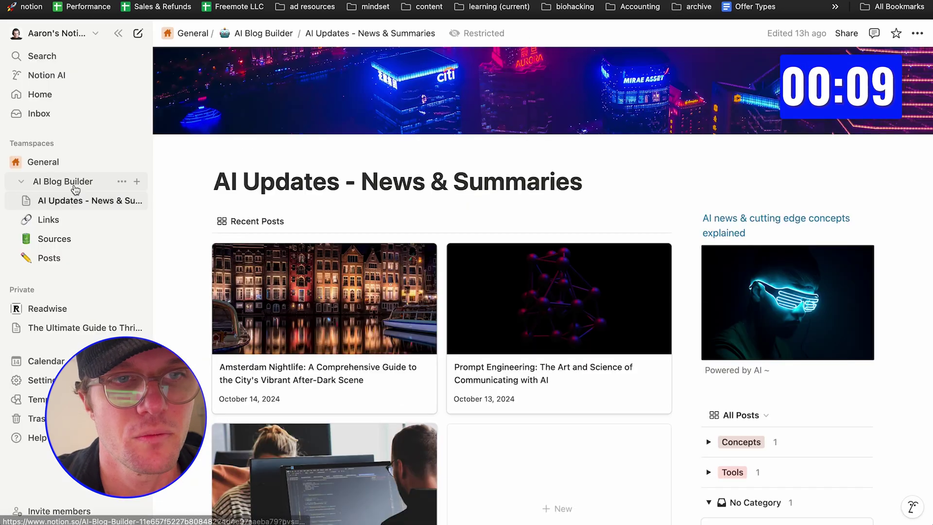
# - On the AI Blog Builder page, paste the first Copenhagen Reddit thread URL into a new Links row
pyautogui.click(64, 181)
pyautogui.scroll(-8, 243, 225)
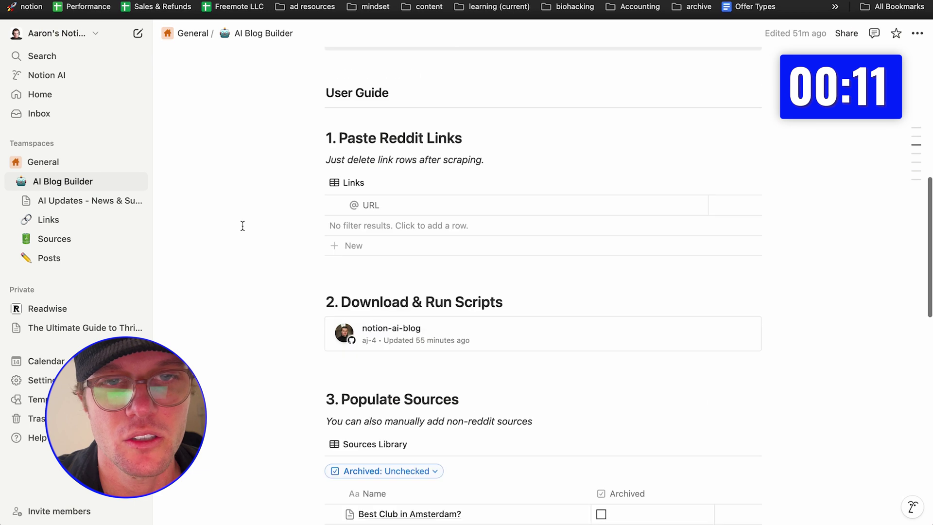
pyautogui.click(387, 205)
pyautogui.press('Escape')
pyautogui.click(387, 246)
pyautogui.write('https://www.reddit.com/r/copenhagen/comments/1e0pp85/nightclubs_in_cph/')
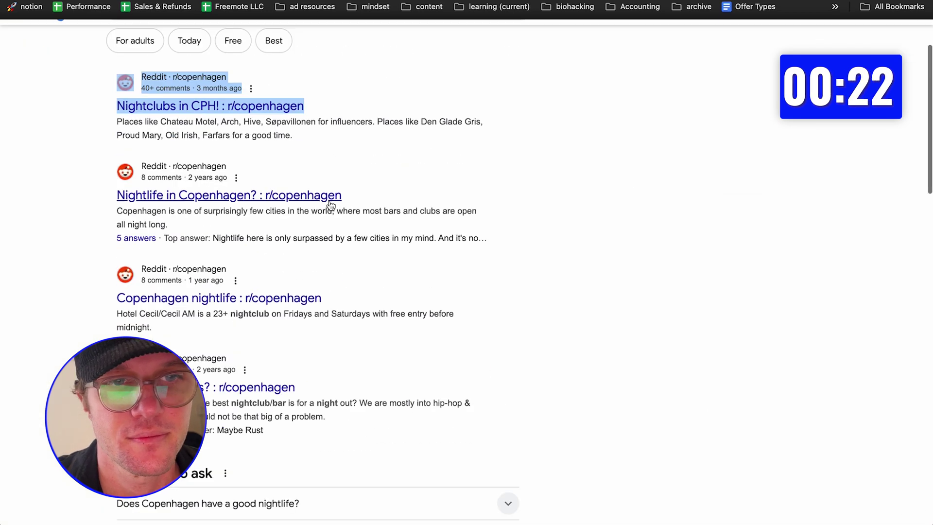
# - Copy the 'Nightlife in Copenhagen?' thread link and paste it into another Links row
pyautogui.rightClick(321, 194)
pyautogui.click(417, 263)
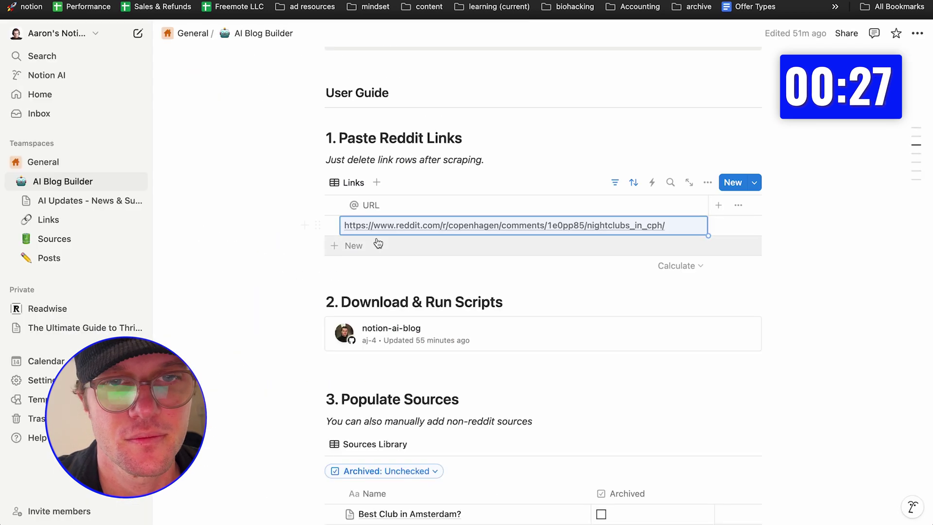
pyautogui.click(354, 246)
pyautogui.write('https://www.reddit.com/r/copenhagen/comments/w8ept7/nightlife_in_copenhagen/')
# - Paste a third Reddit thread URL into the Links table and archive the 'Best Club in Amsterdam?' source
pyautogui.hotkey('ctrl', 'Tab')
pyautogui.rightClick(288, 235)
pyautogui.click(333, 296)
pyautogui.hotkey('ctrl', 'shift', 'Tab')
pyautogui.click(360, 266)
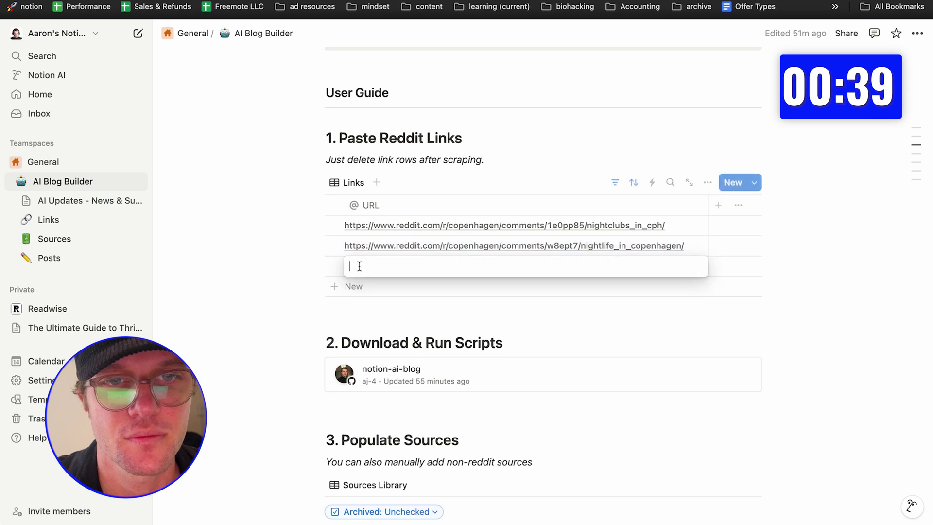
pyautogui.hotkey('ctrl', 'v')
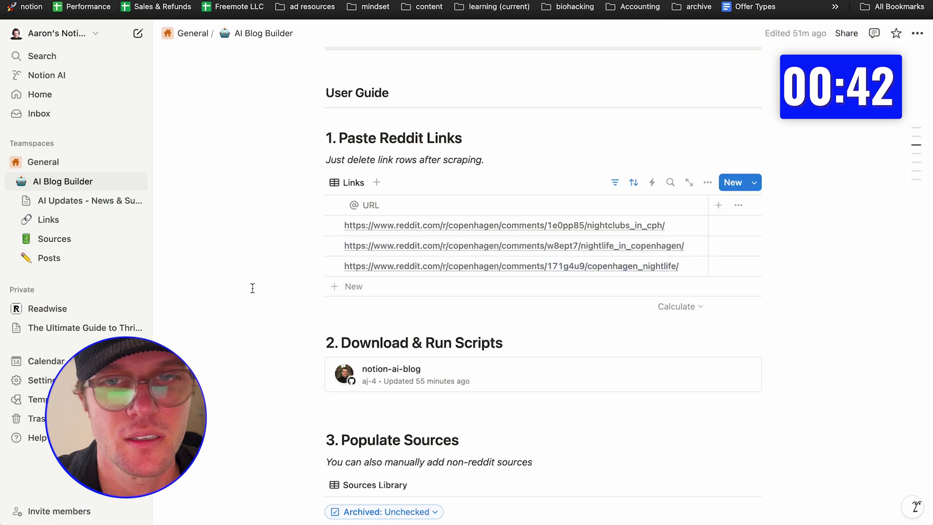
pyautogui.scroll(-6, 252, 287)
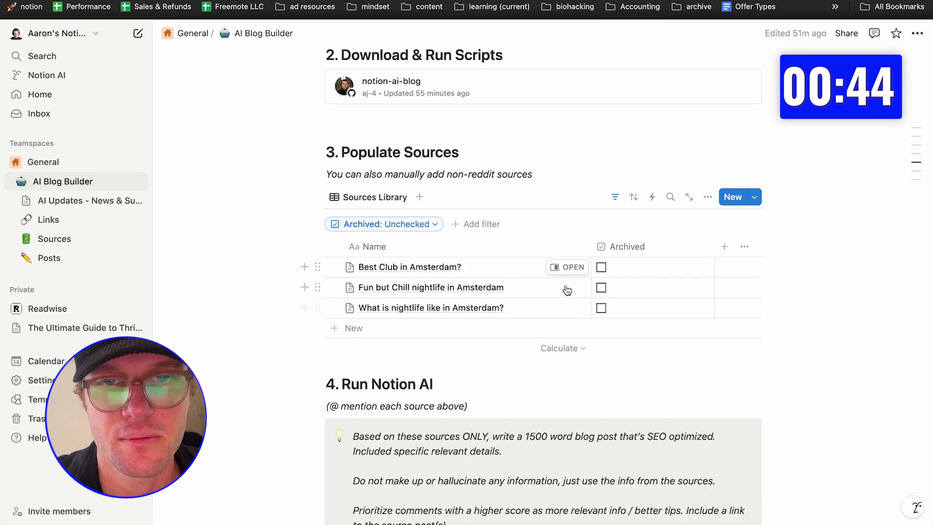
pyautogui.click(601, 267)
# - Archive the 'Fun but Chill' and 'What is nightlife like' Amsterdam sources, then rerun make -s run
pyautogui.click(601, 267)
pyautogui.click(601, 267)
pyautogui.scroll(4, 602, 266)
pyautogui.scroll(2, 602, 267)
pyautogui.press('super+Tab')
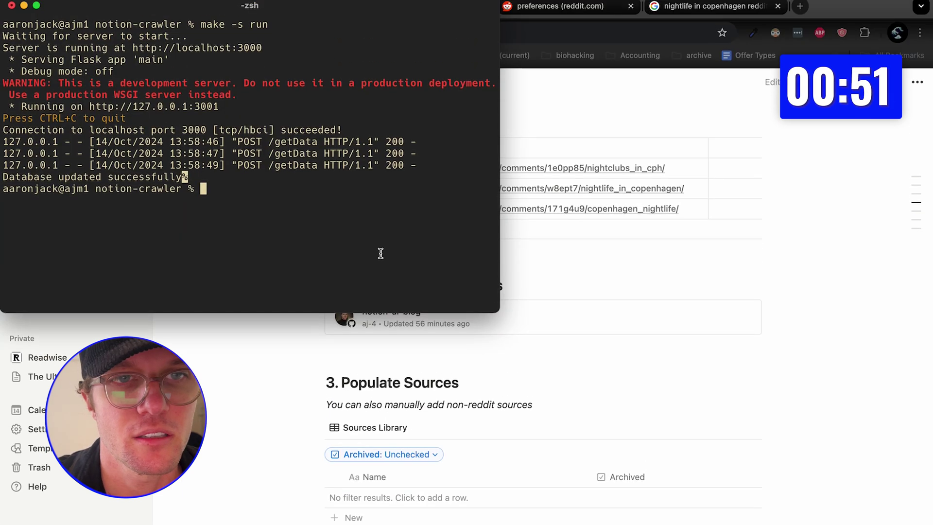
pyautogui.press('Return')
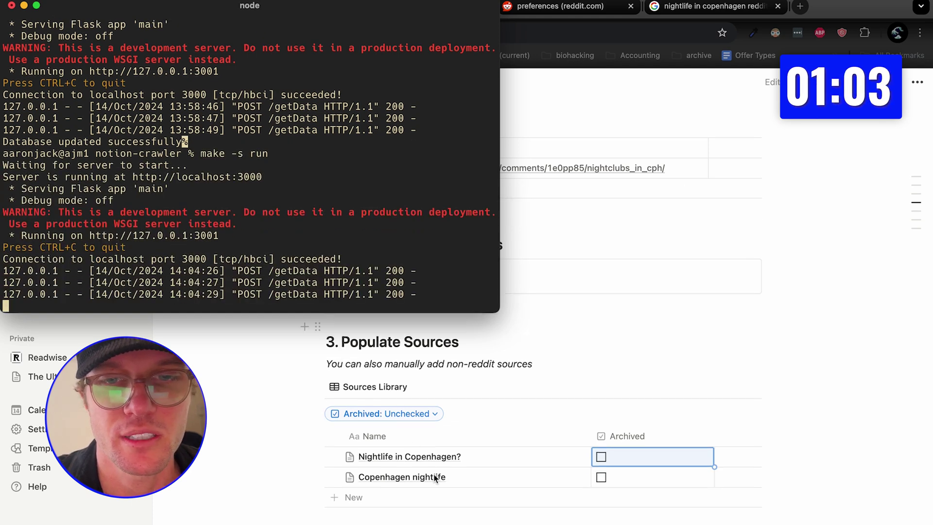
# - Copy the blog-writing prompt from the callout and paste it into a new Notion AI chat
pyautogui.click(324, 444)
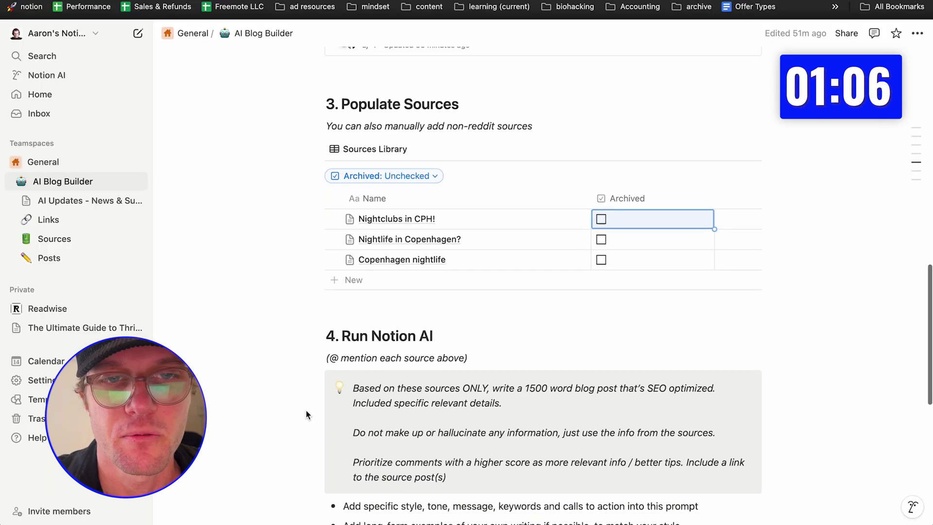
pyautogui.scroll(-3, 425, 378)
pyautogui.moveTo(457, 373); pyautogui.dragTo(352, 286)
pyautogui.press('super+c')
pyautogui.press('super+j')
pyautogui.press('super+v')
# - @-mention the Copenhagen nightclubs and Copenhagen nightlife source pages in the prompt and send it
pyautogui.write('@night')
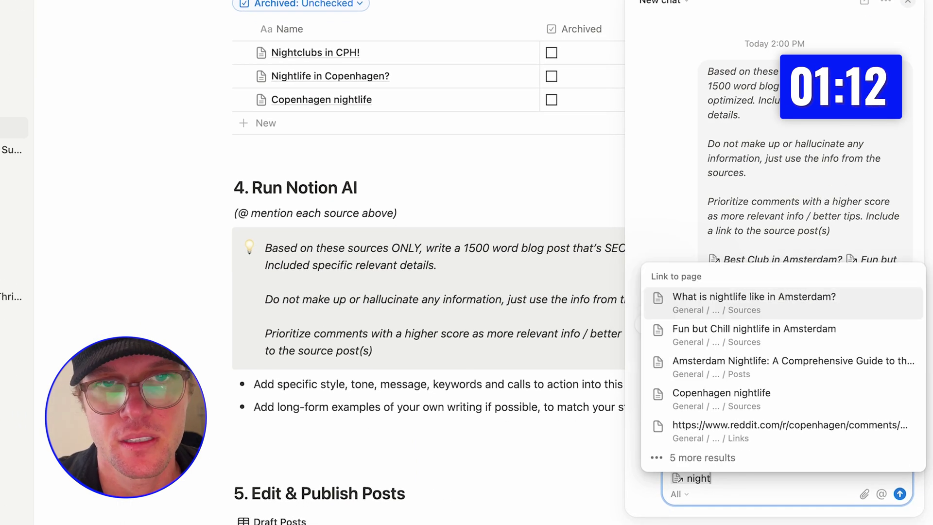
pyautogui.write('clubs')
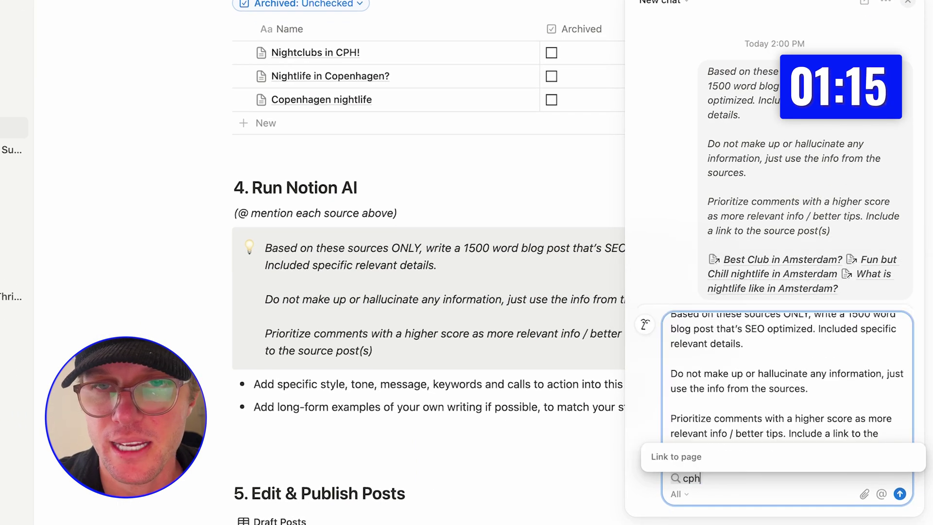
pyautogui.press('Return')
pyautogui.write('@copen')
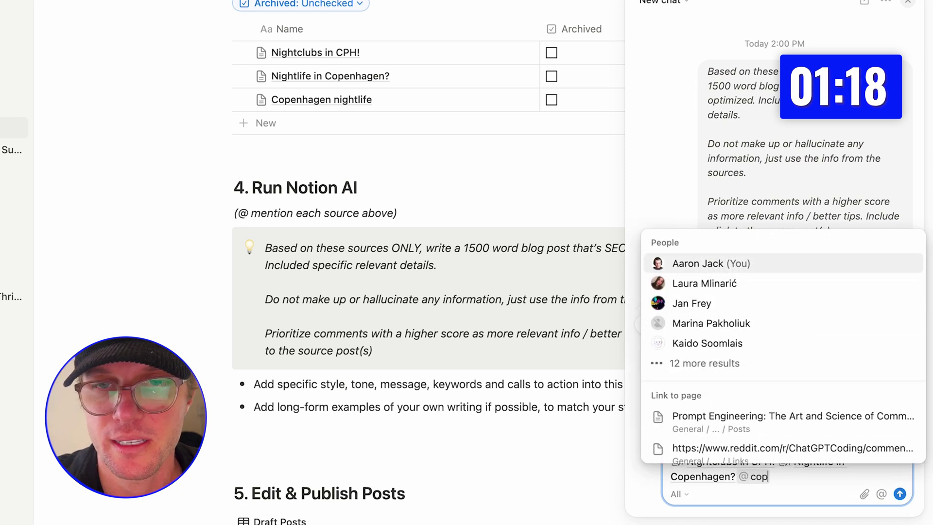
pyautogui.press('Return')
pyautogui.press('Return')
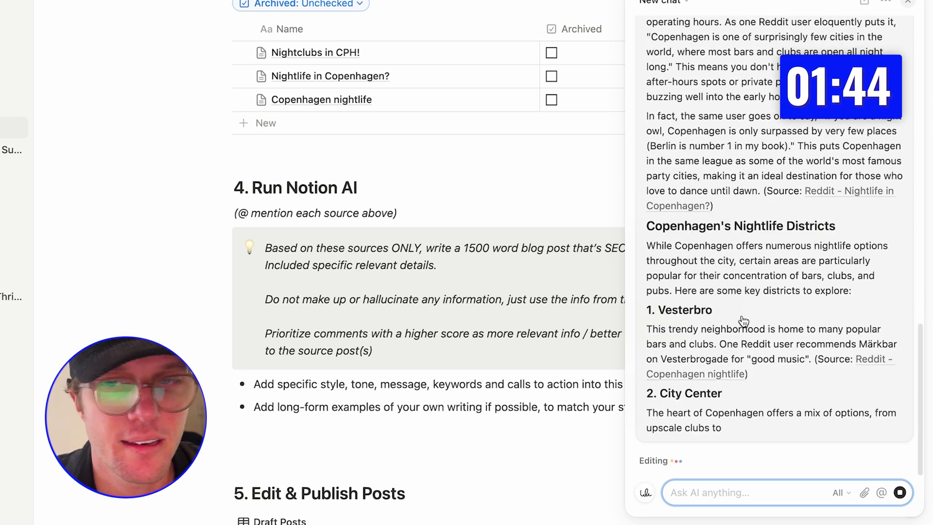
# - Scroll through Notion AI's Copenhagen nightlife draft as it finishes through Safety Considerations and Conclusion
pyautogui.scroll(-1, 528, 295)
pyautogui.scroll(5, 528, 295)
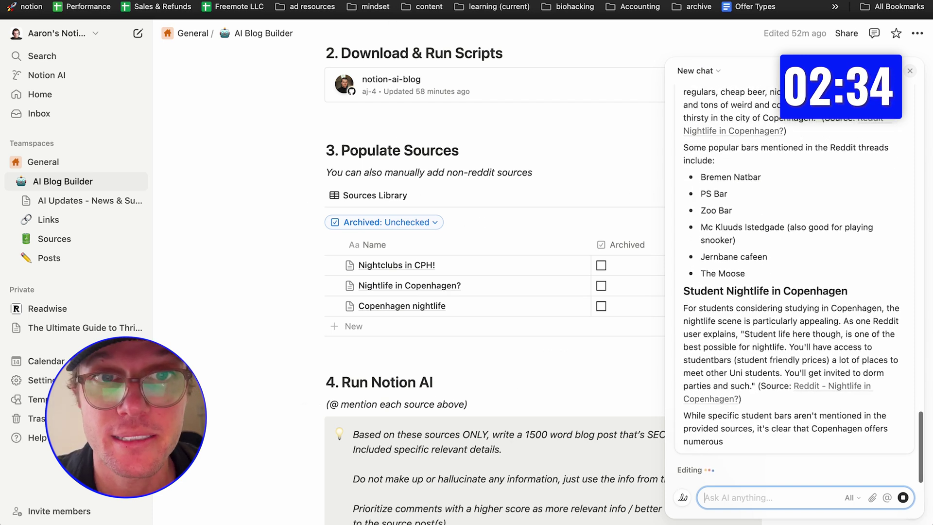
pyautogui.scroll(3, 466, 105)
pyautogui.scroll(6, 466, 105)
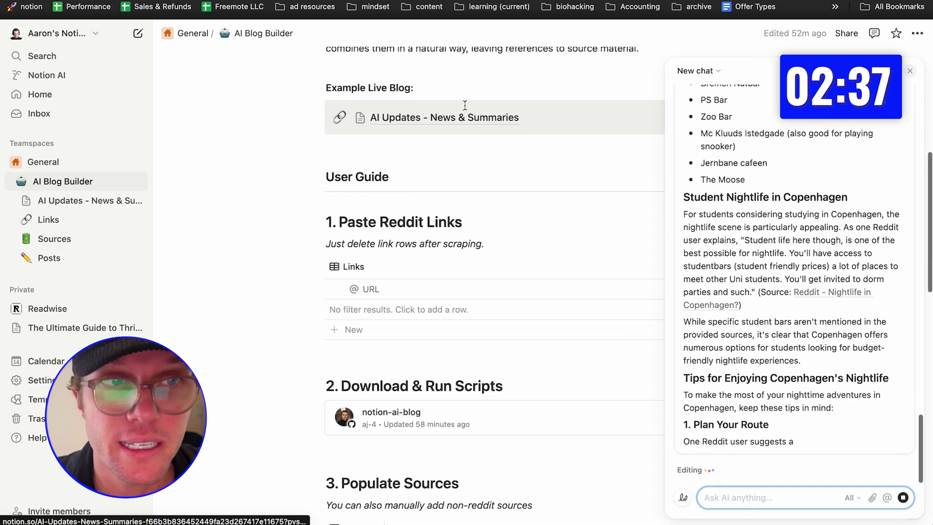
pyautogui.scroll(-3, 510, 166)
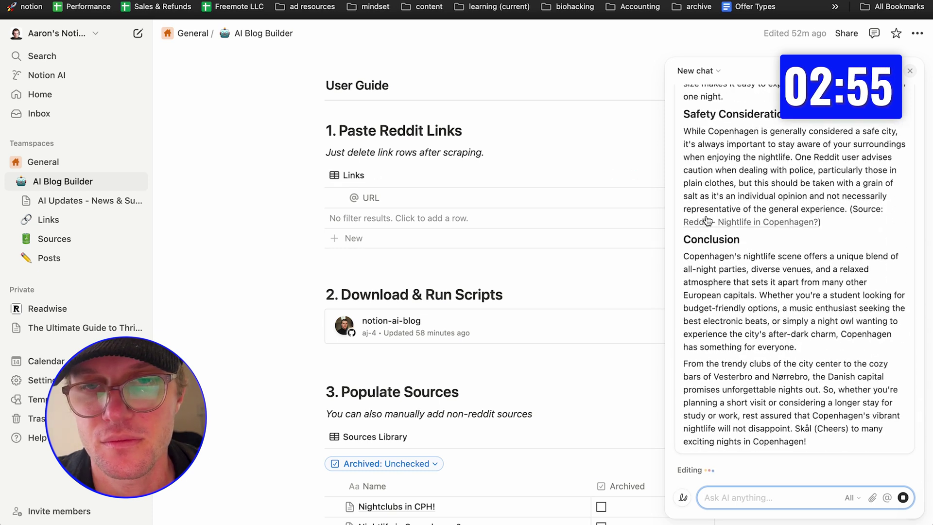
pyautogui.scroll(10, 707, 221)
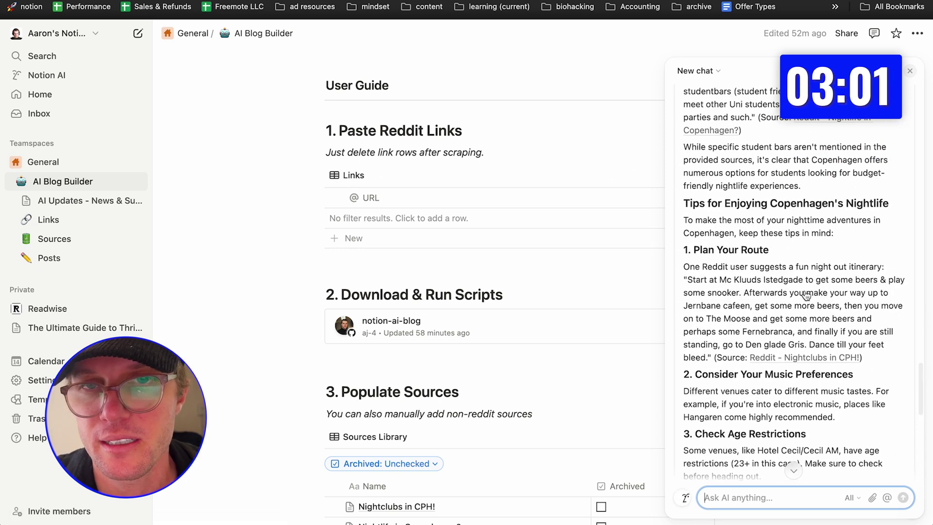
pyautogui.scroll(7, 806, 295)
pyautogui.scroll(-3, 762, 261)
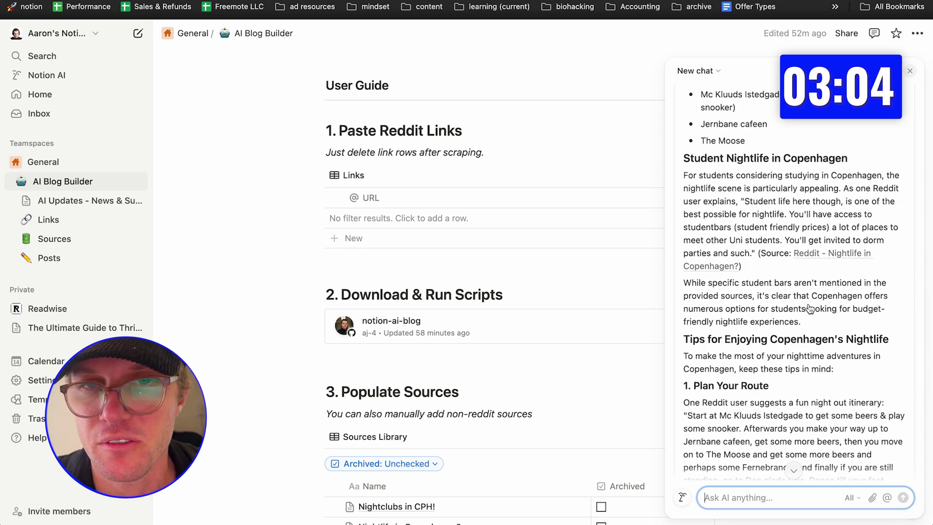
pyautogui.scroll(-10, 811, 307)
pyautogui.scroll(15, 811, 306)
pyautogui.scroll(8, 811, 306)
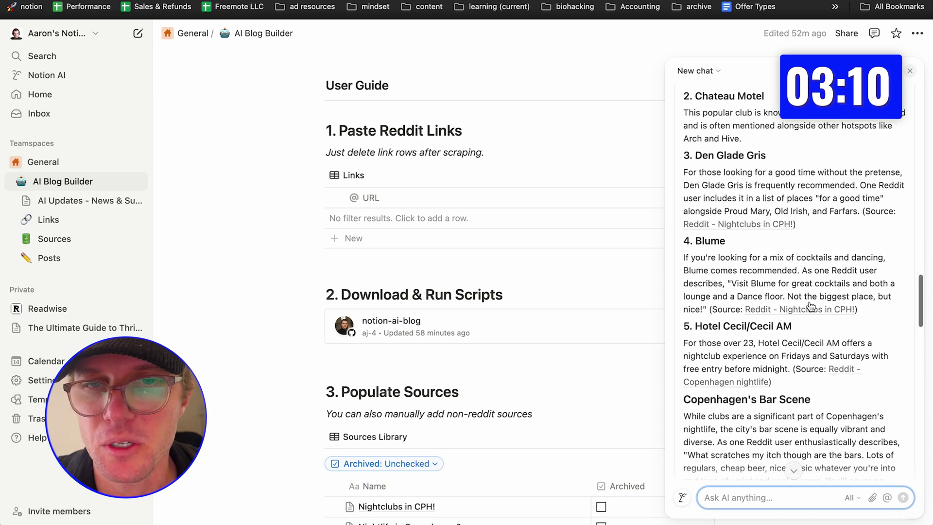
pyautogui.scroll(-15, 810, 306)
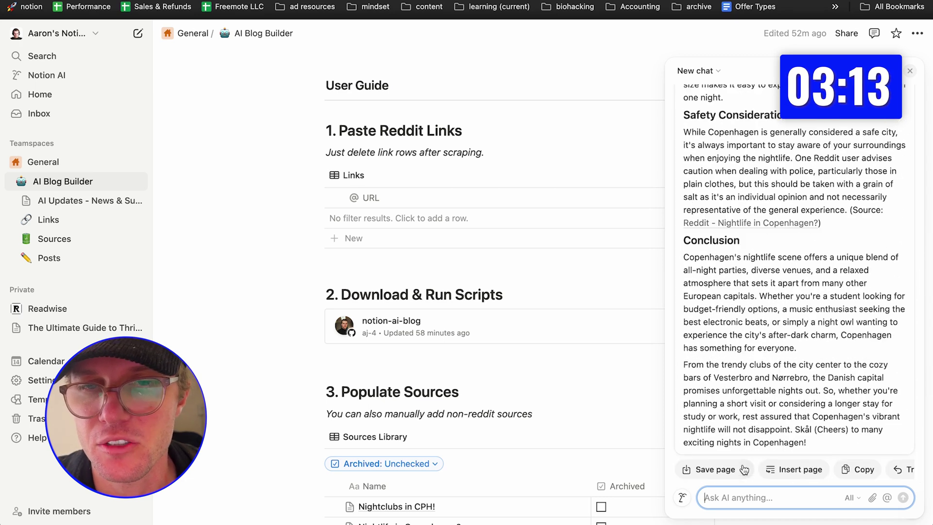
# - Save the AI-written post into the Posts database under AI Blog Builder
pyautogui.click(745, 470)
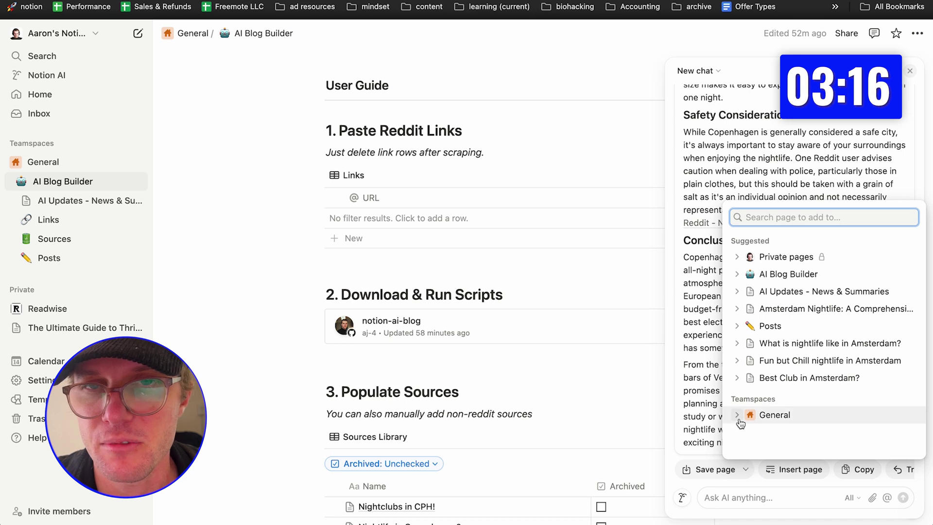
pyautogui.click(738, 274)
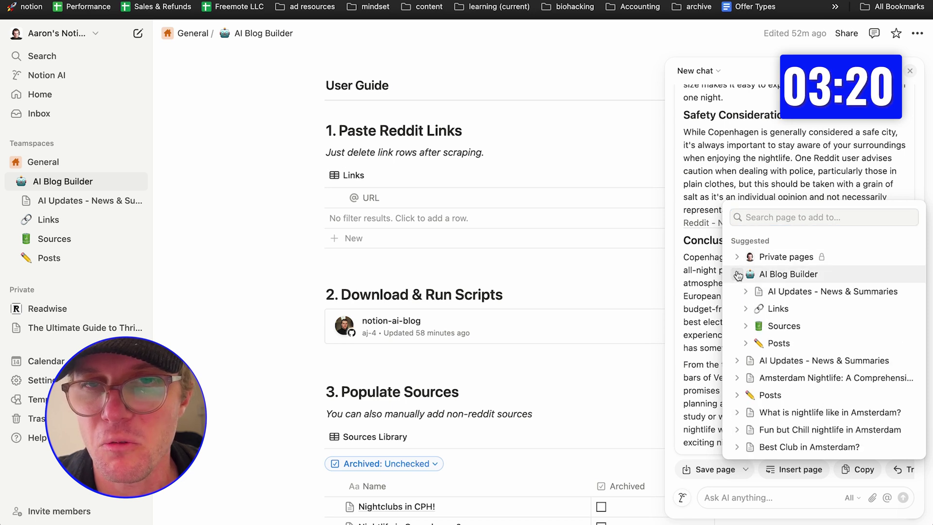
pyautogui.click(787, 345)
# - Open the Copenhagen Nightlife post as a full page from the Posts database
pyautogui.click(59, 259)
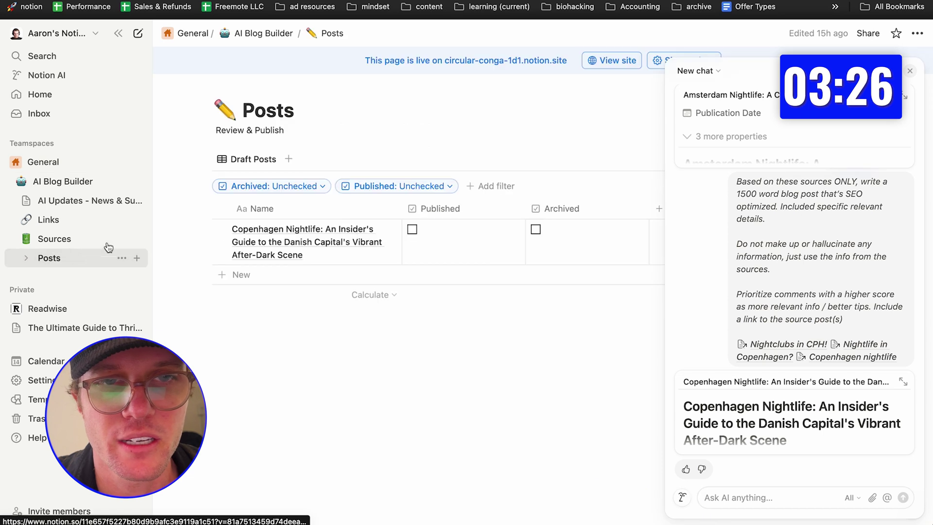
pyautogui.click(383, 231)
pyautogui.scroll(-5, 644, 222)
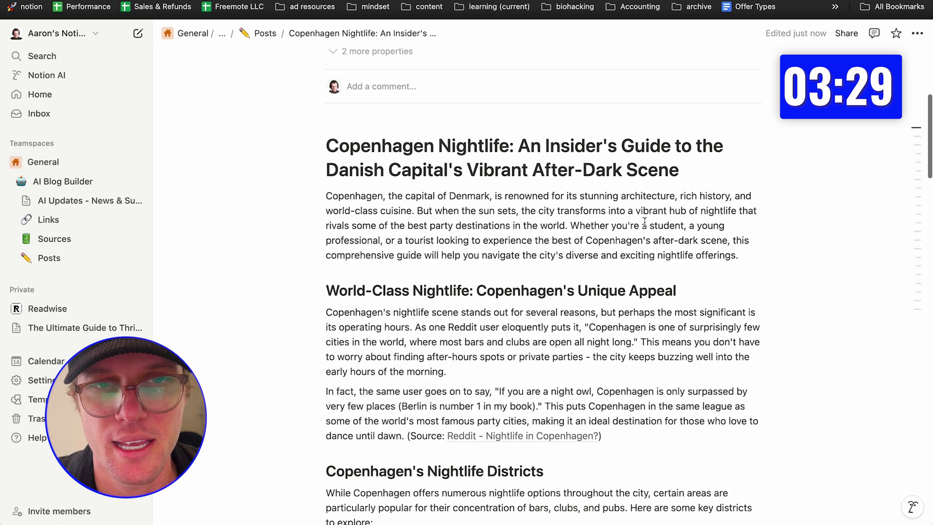
# - Insert an Unsplash 'copenhagen nightlife' night-harbour photo below the opening paragraph
pyautogui.press('Return')
pyautogui.write('/image')
pyautogui.press('Return')
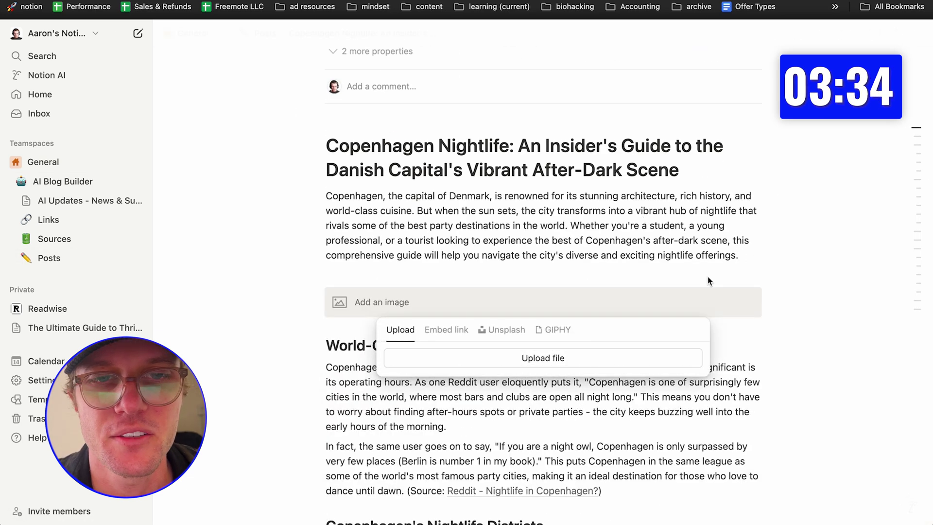
pyautogui.click(505, 331)
pyautogui.write('copenhagen nightlife')
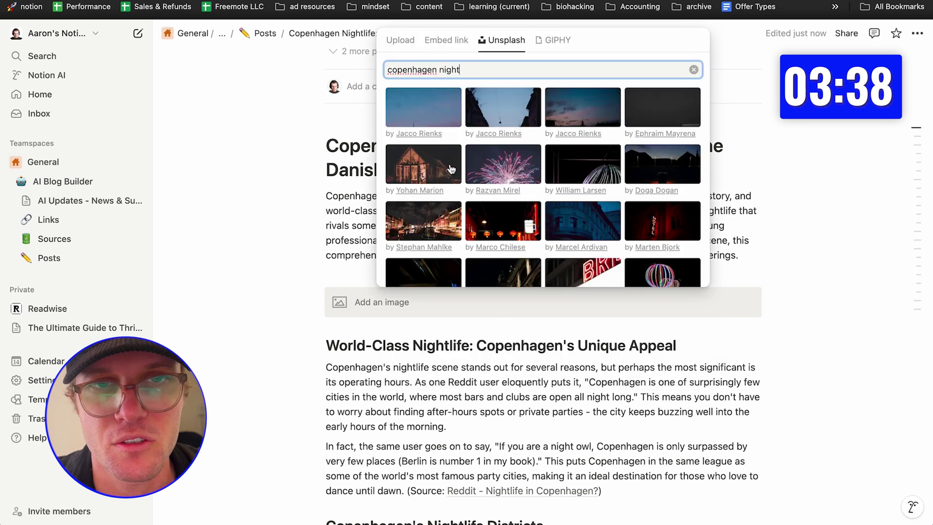
pyautogui.scroll(-3, 450, 146)
pyautogui.click(449, 134)
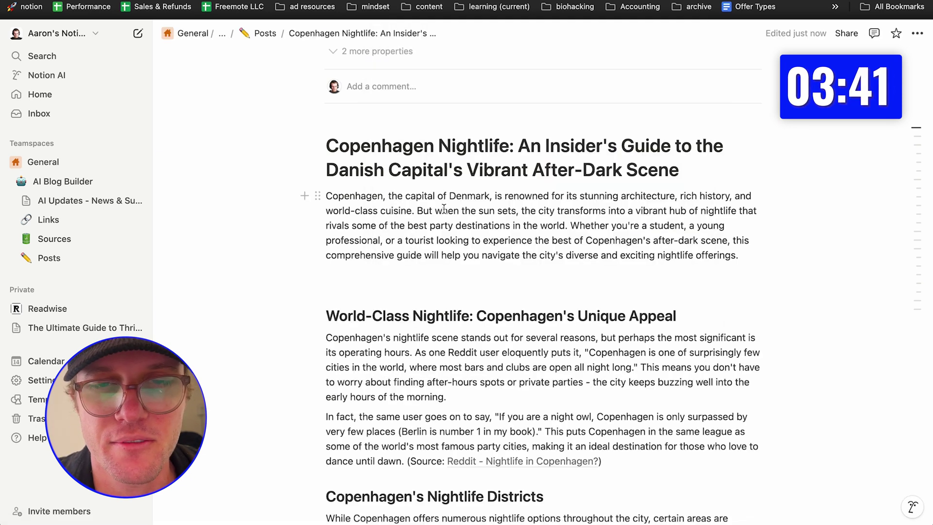
# - Add a second image block under the intro, then dismiss its photo picker
pyautogui.scroll(-5, 444, 209)
pyautogui.scroll(4, 432, 212)
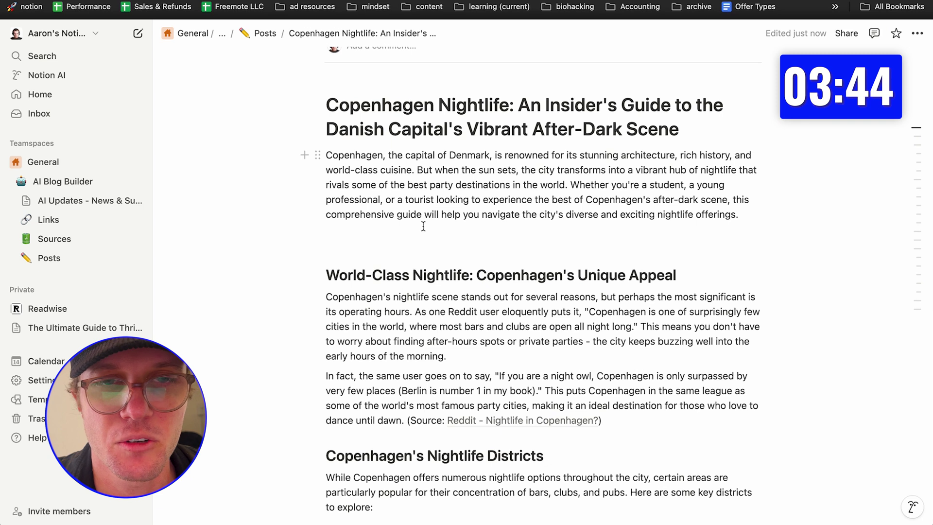
pyautogui.click(387, 243)
pyautogui.scroll(3, 387, 243)
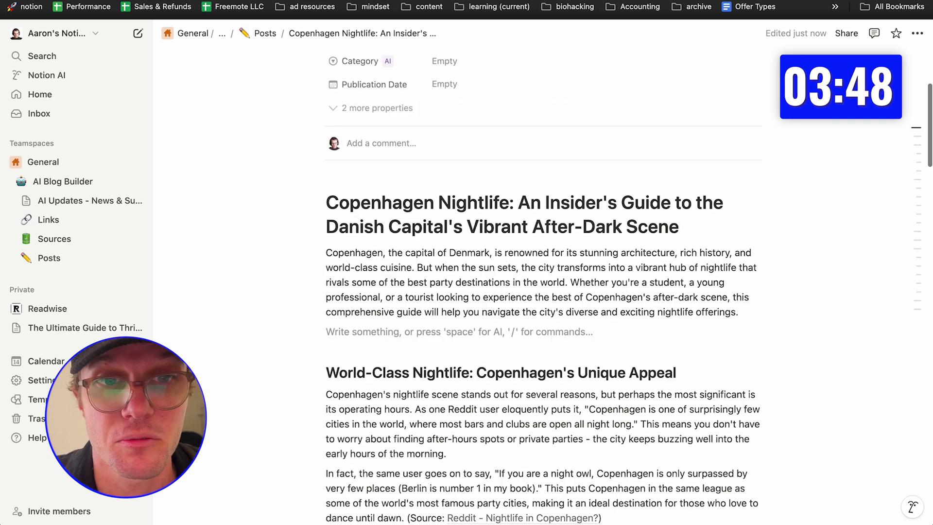
pyautogui.write('/image')
pyautogui.press('Return')
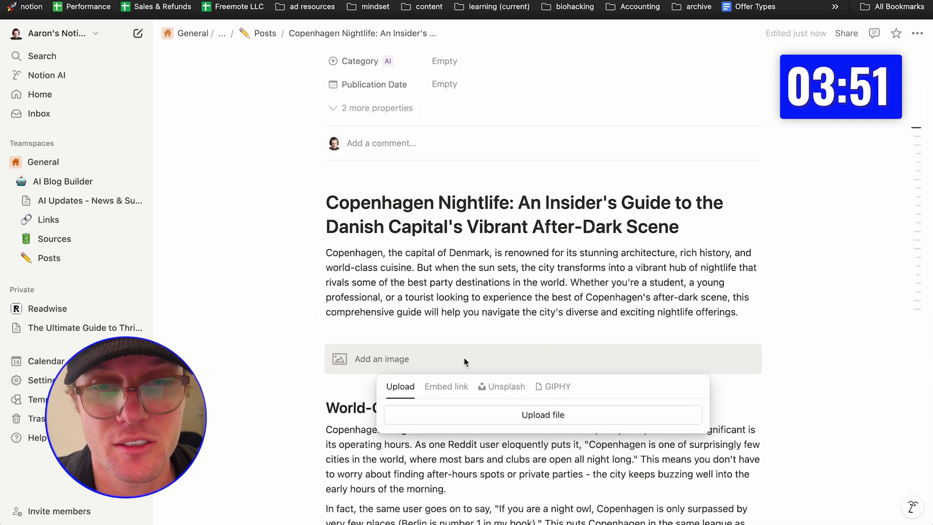
pyautogui.click(492, 384)
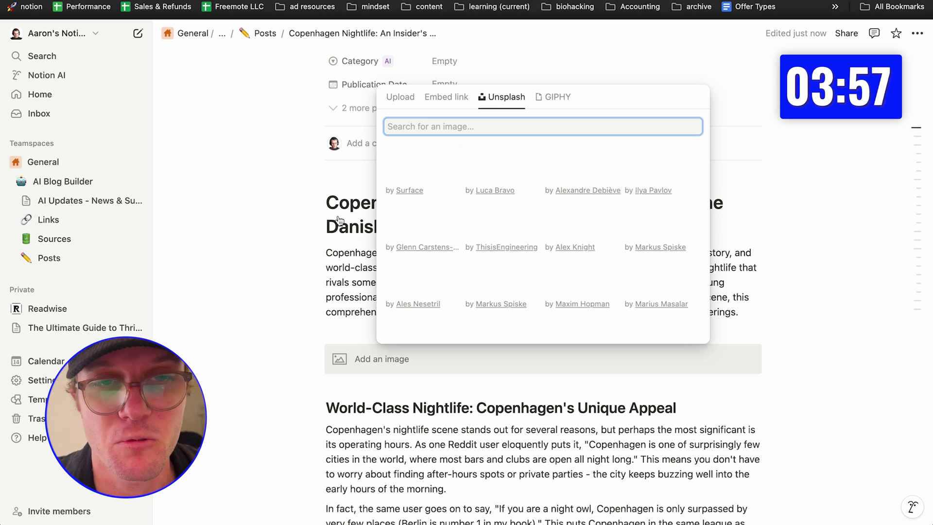
pyautogui.click(285, 237)
# - Remove the leftover empty line and delete the extra empty image block
pyautogui.scroll(-4, 360, 161)
pyautogui.click(461, 162)
pyautogui.press('BackSpace')
pyautogui.scroll(-2, 340, 81)
pyautogui.click(318, 75)
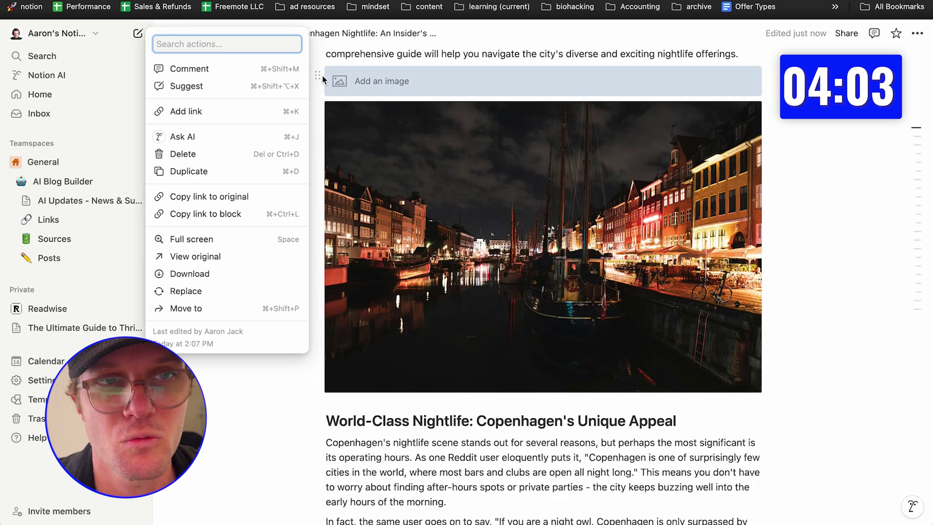
pyautogui.click(252, 154)
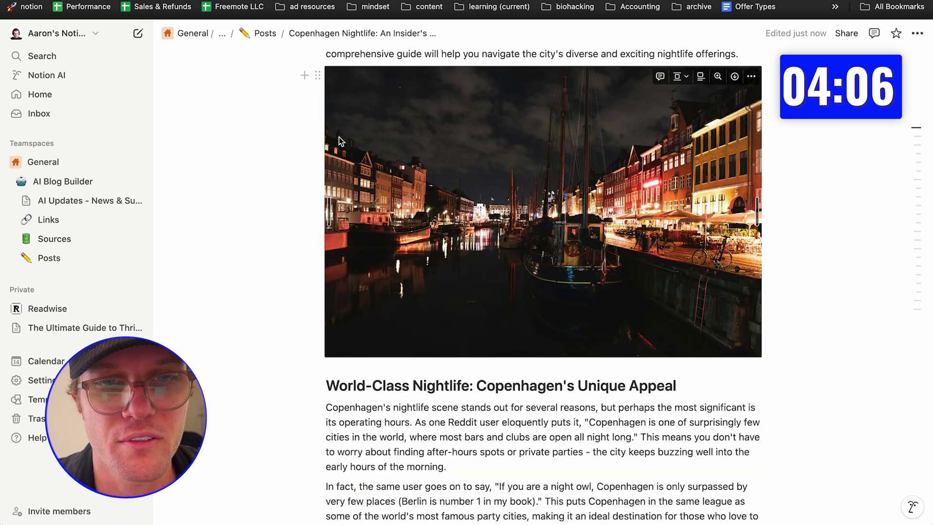
# - Reveal the 2 hidden properties and tick Published on the Copenhagen Nightlife post
pyautogui.scroll(4, 341, 141)
pyautogui.scroll(-5, 745, 246)
pyautogui.scroll(10, 775, 163)
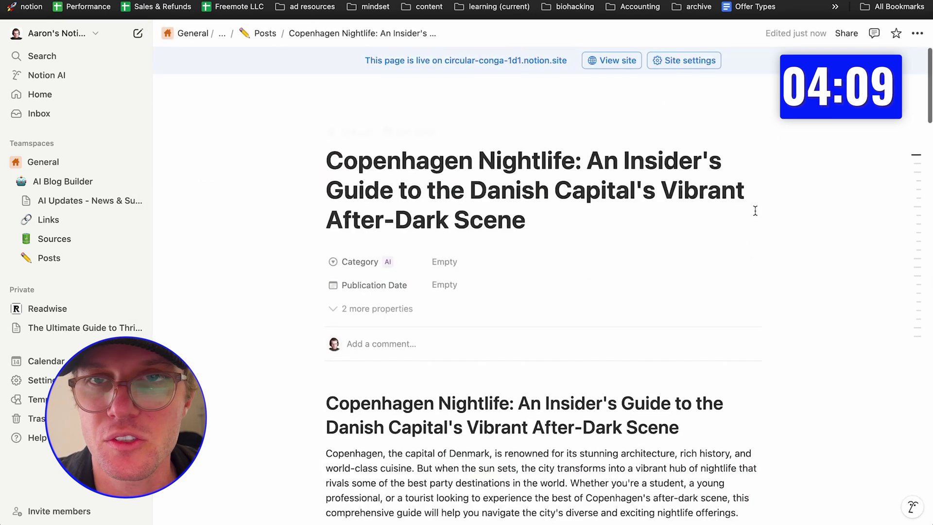
pyautogui.click(397, 310)
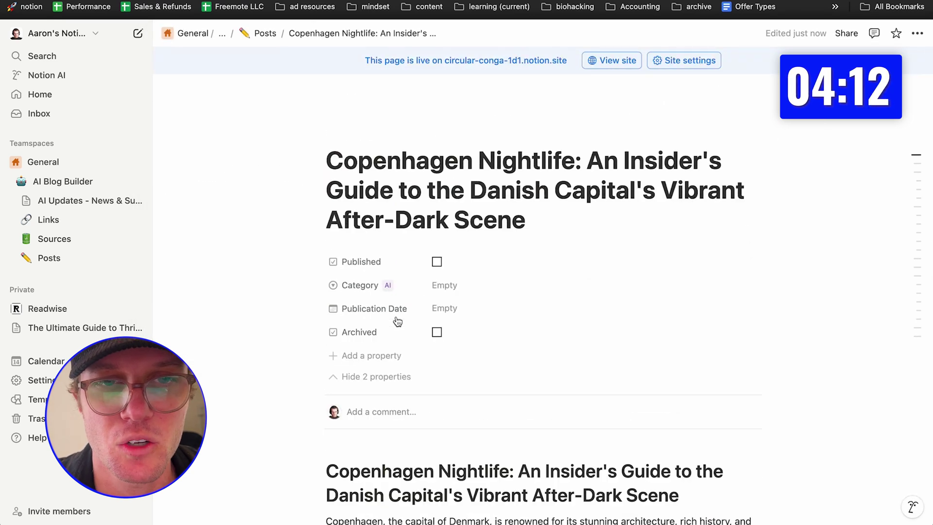
pyautogui.click(437, 262)
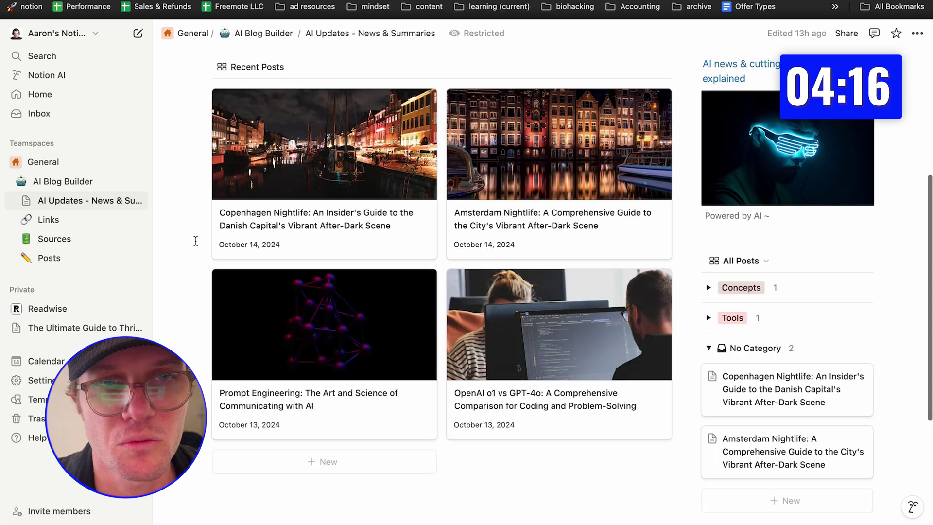
pyautogui.scroll(5, 196, 241)
pyautogui.scroll(-3, 262, 333)
pyautogui.scroll(3, 263, 334)
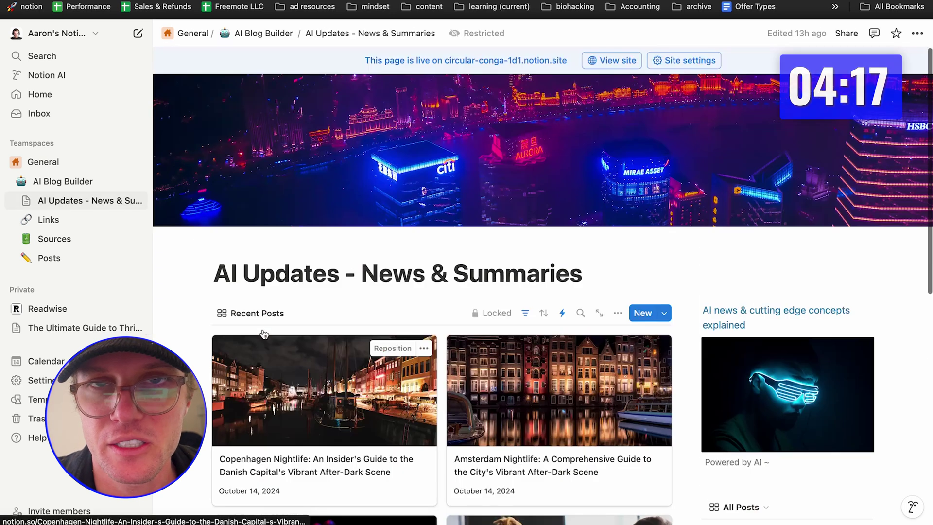
# - Open the published AI Updates - News & Summaries site via View site in the live-site banner
pyautogui.click(626, 62)
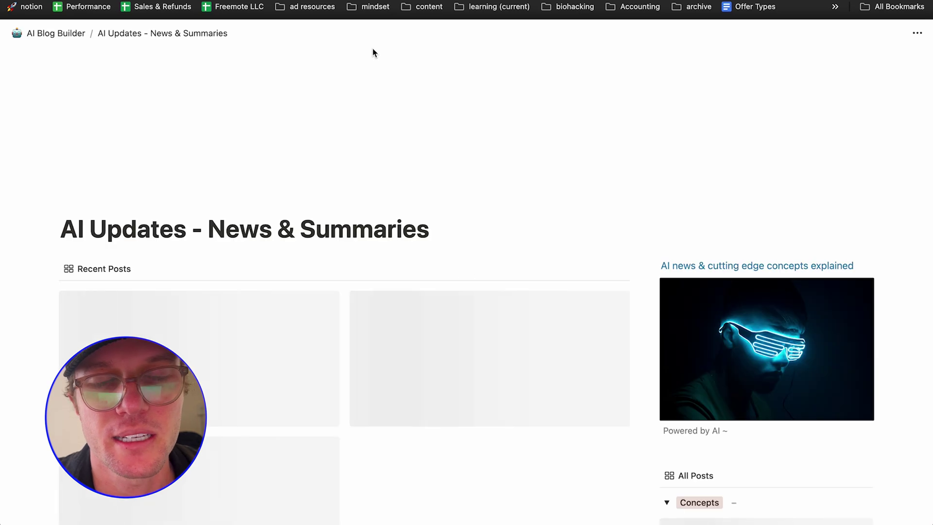
pyautogui.scroll(-1, 351, 126)
pyautogui.scroll(1, 351, 126)
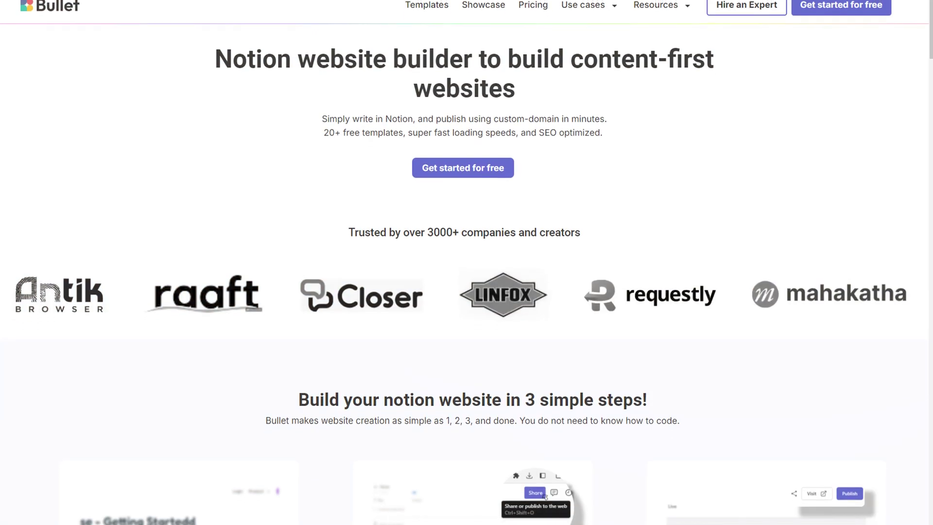
pyautogui.scroll(-3, 467, 262)
pyautogui.scroll(-7, 467, 262)
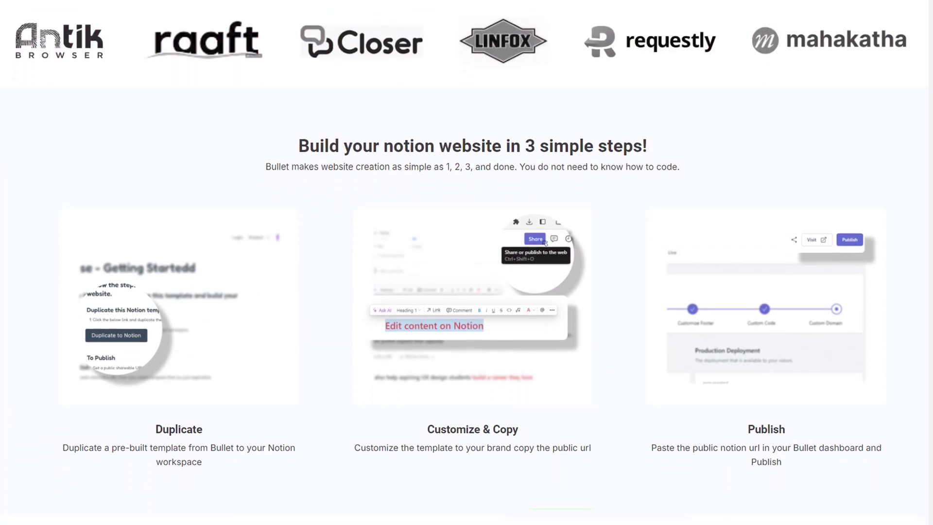
pyautogui.scroll(-5, 467, 262)
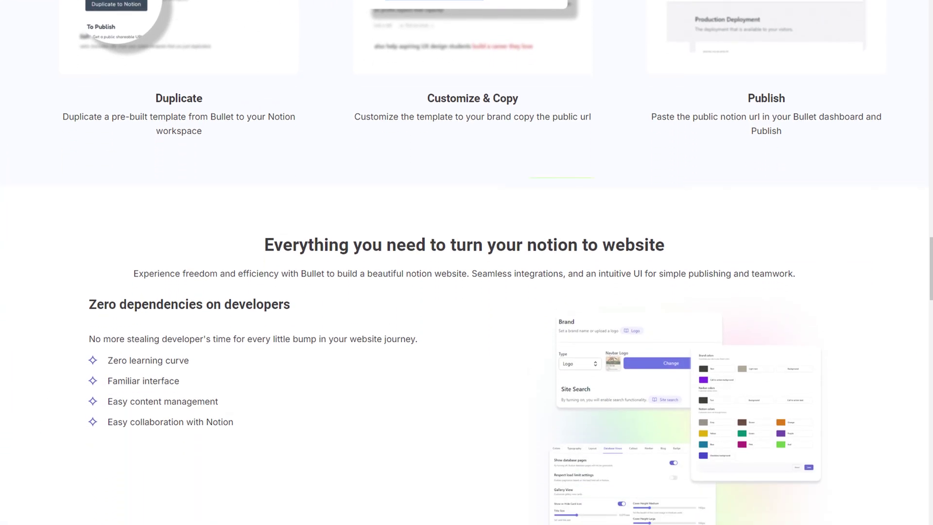